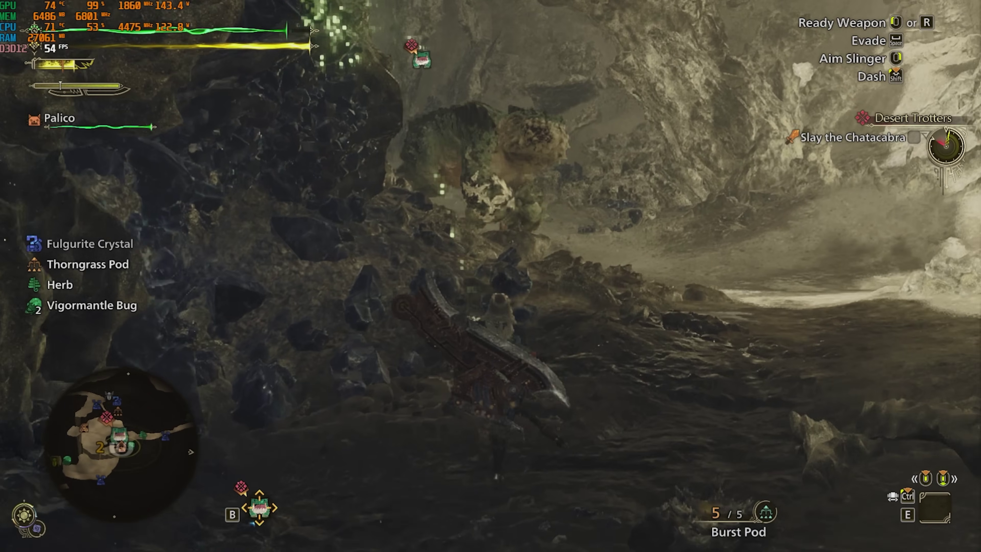
{"action": "key", "text": "w"}
{"action": "key", "text": "r"}
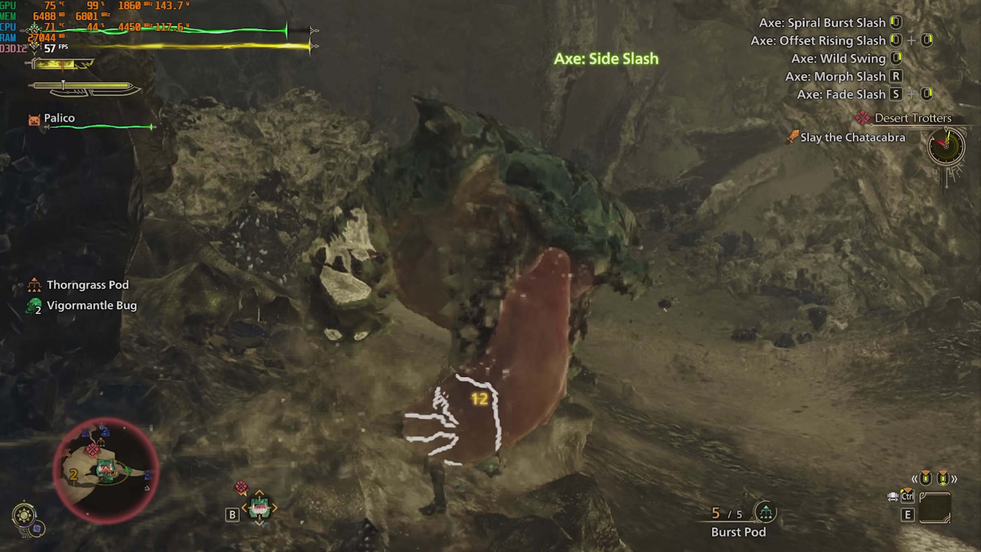
{"action": "left_click", "coordinate": [491, 276]}
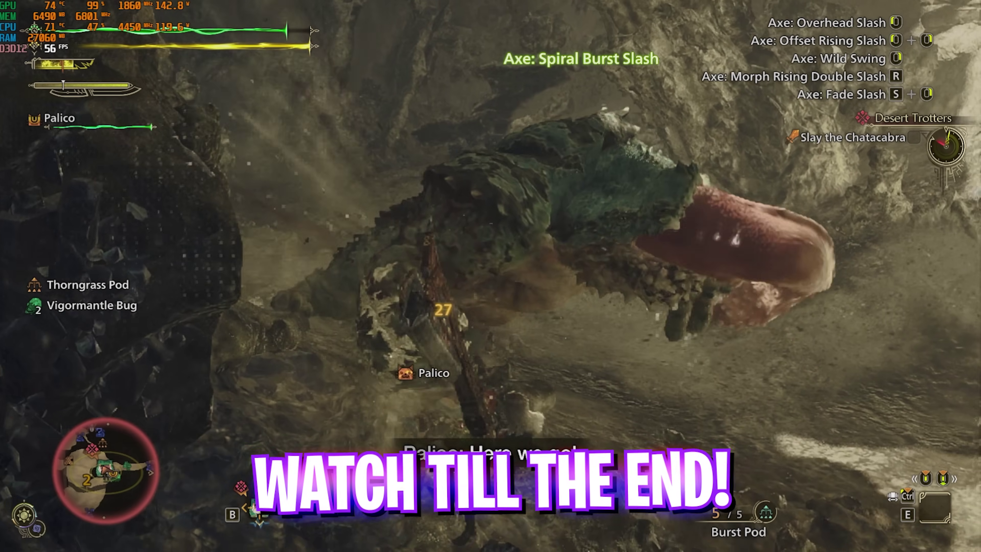
{"action": "left_click", "coordinate": [491, 276]}
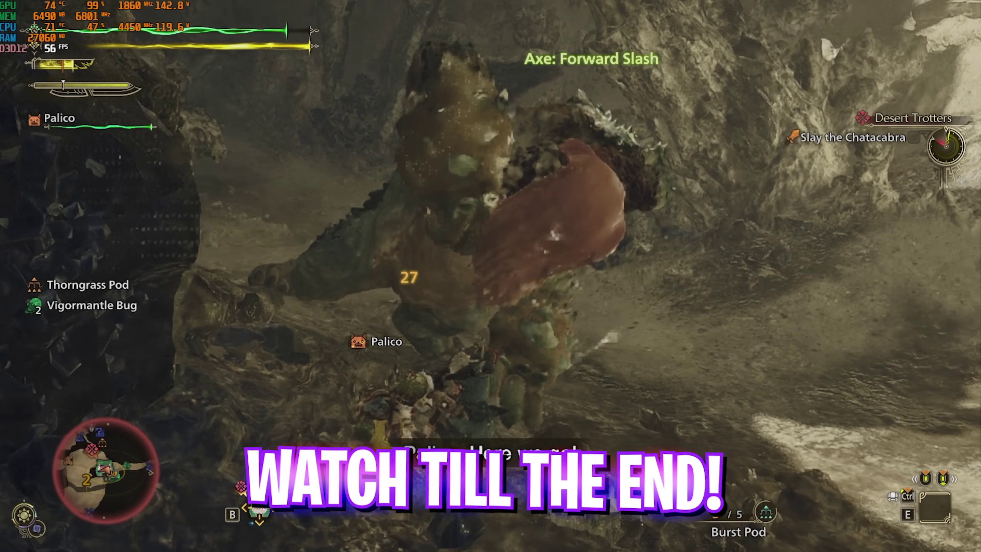
{"action": "left_click", "coordinate": [490, 276]}
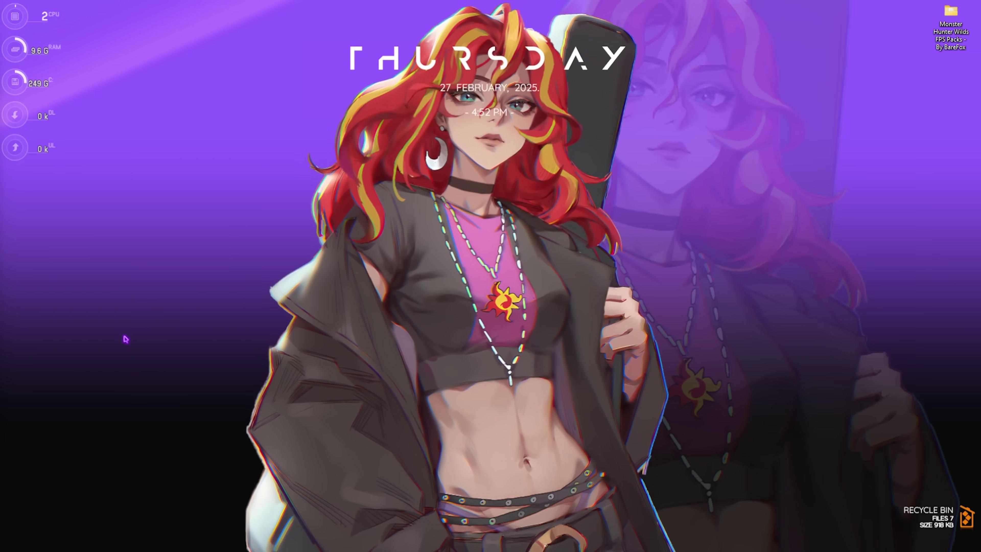
- Open Windows Settings and review the Game Bar and Game Mode options in the Gaming section
{"action": "key", "text": "super+s"}
{"action": "type", "text": "set"}
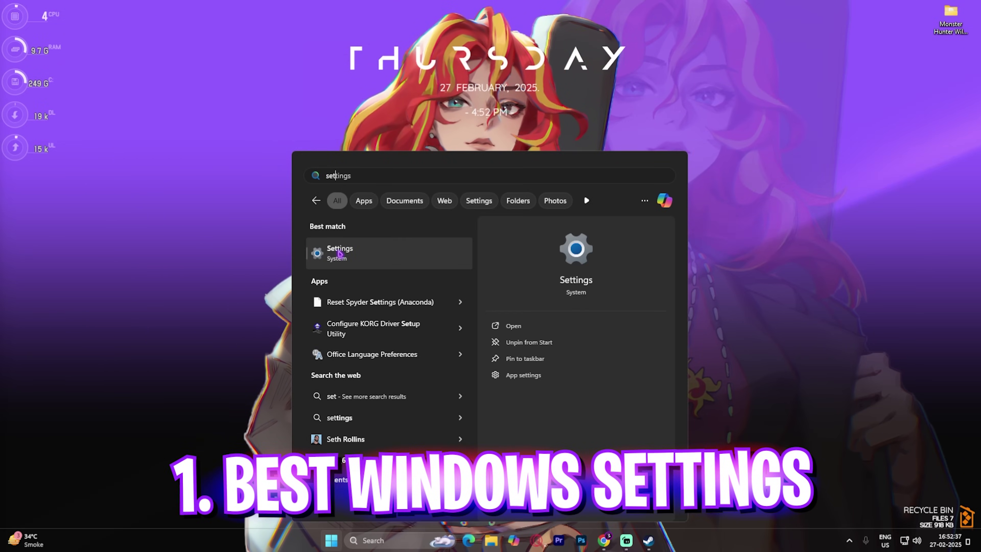
{"action": "left_click", "coordinate": [339, 253]}
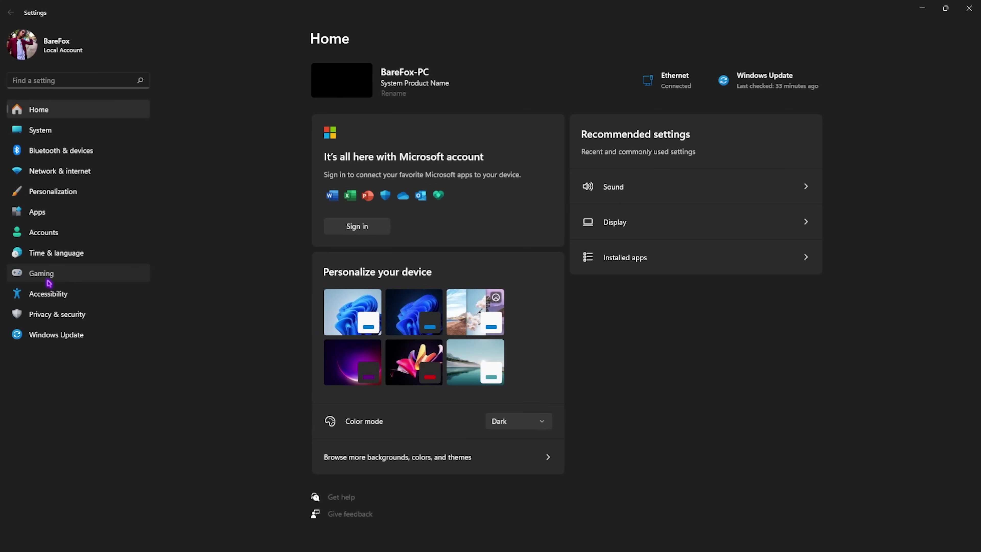
{"action": "left_click", "coordinate": [48, 281]}
{"action": "left_click", "coordinate": [409, 80]}
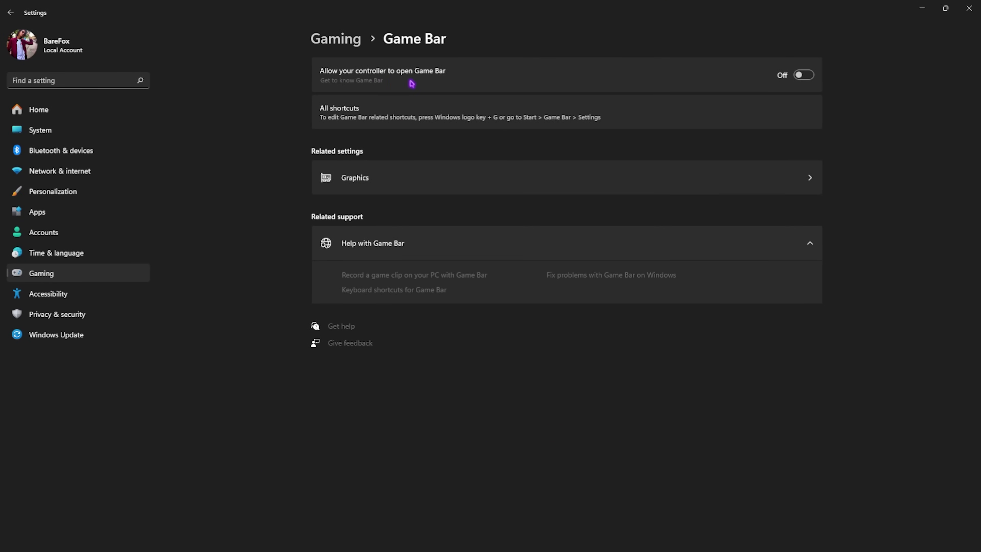
{"action": "left_click", "coordinate": [347, 46]}
{"action": "left_click", "coordinate": [359, 153]}
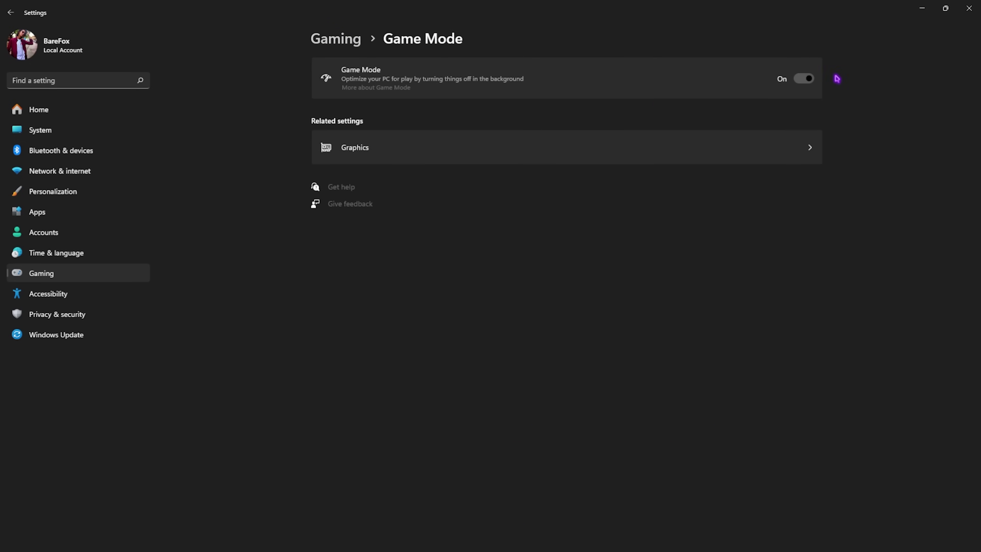
- Review the default graphics settings for hardware-accelerated GPU scheduling, variable refresh rate and windowed game optimizations, and return to Graphics
{"action": "left_click", "coordinate": [392, 162]}
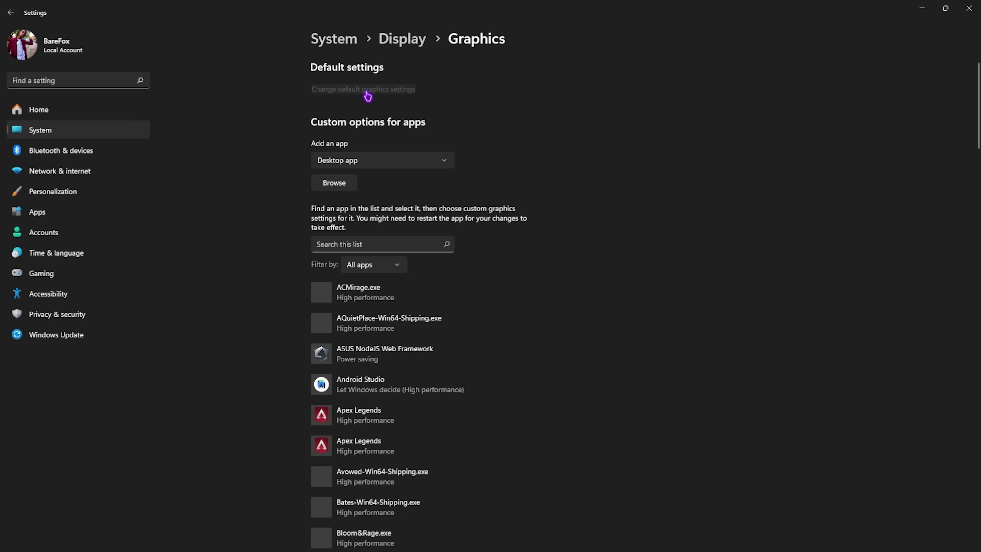
{"action": "left_click", "coordinate": [366, 90]}
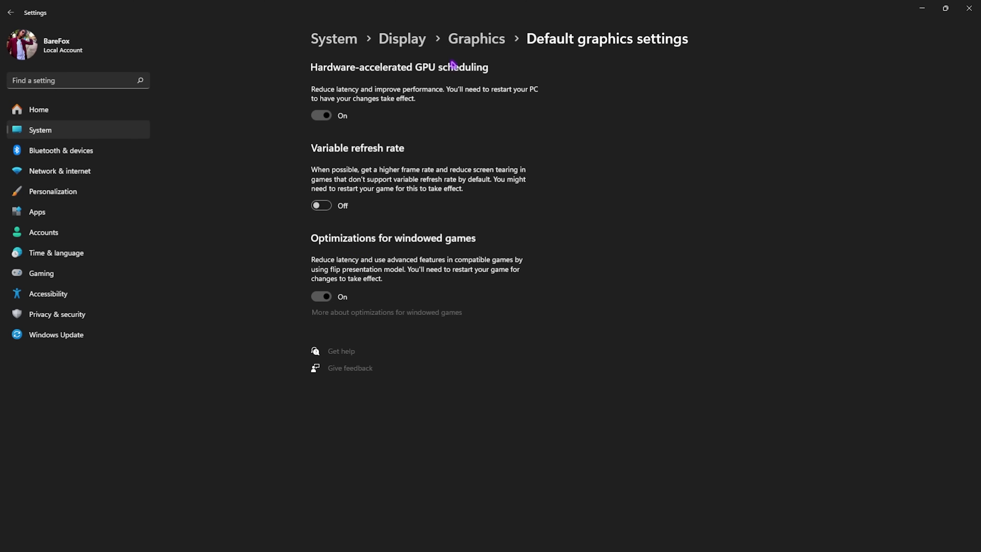
{"action": "left_click", "coordinate": [470, 42]}
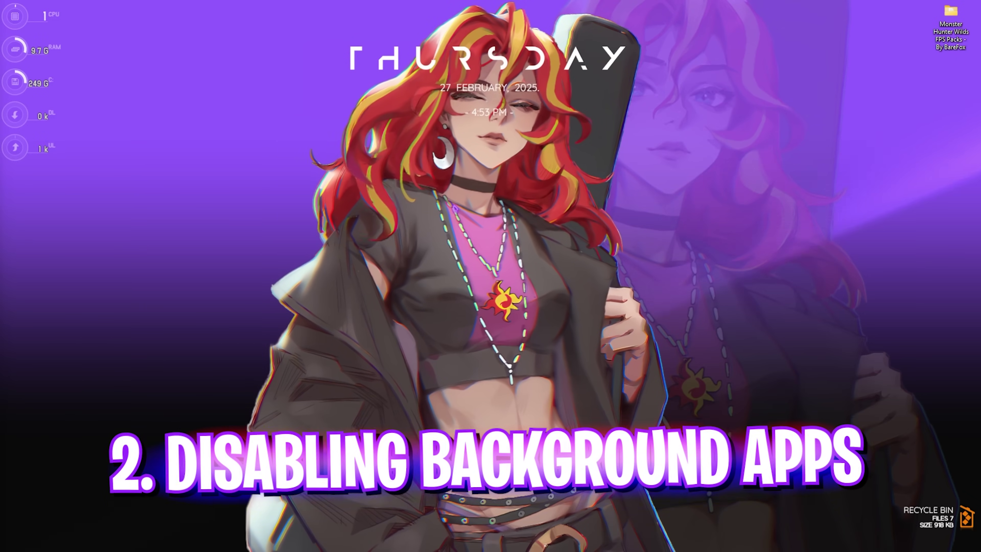
- Search Windows for the group policy tool and open the Local Group Policy Editor in a maximized window
{"action": "key", "text": "super"}
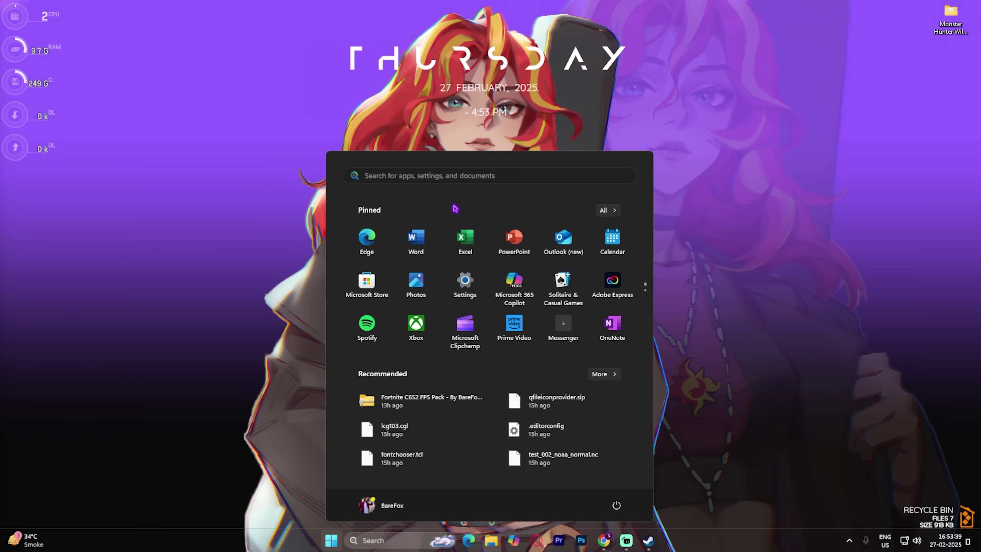
{"action": "type", "text": "local g"}
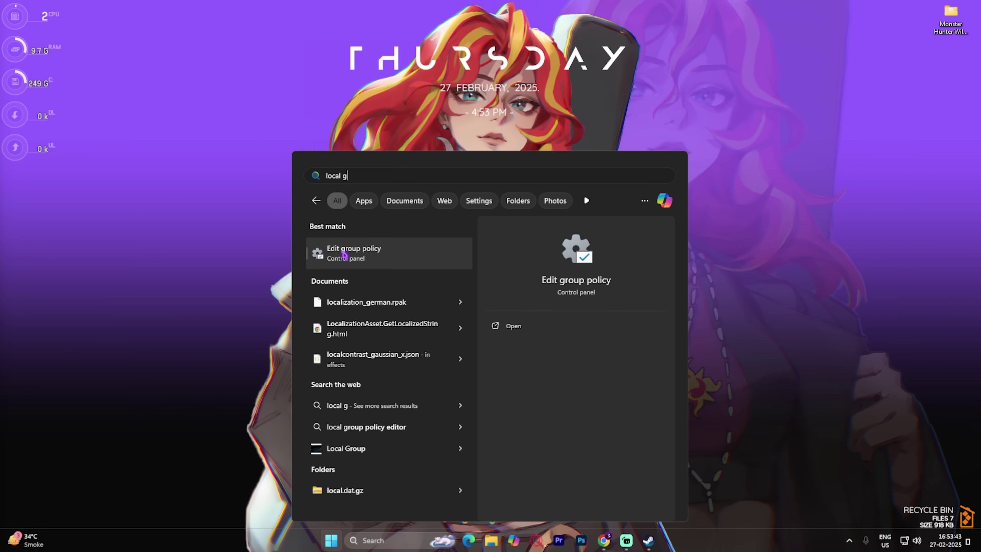
{"action": "left_click", "coordinate": [361, 252]}
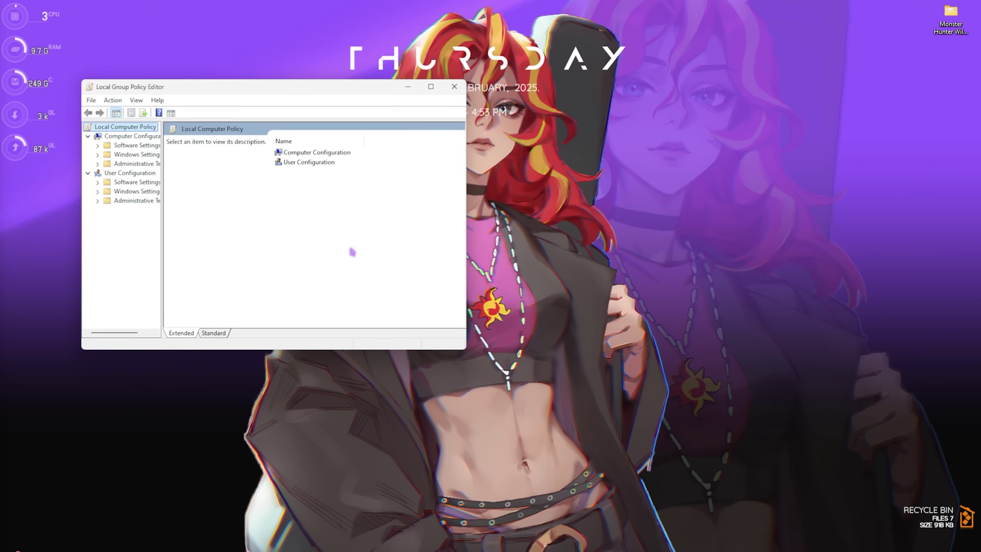
{"action": "double_click", "coordinate": [343, 120]}
- Navigate through Computer Configuration, Administrative Templates and Windows Components to the App Privacy policies
{"action": "double_click", "coordinate": [237, 70]}
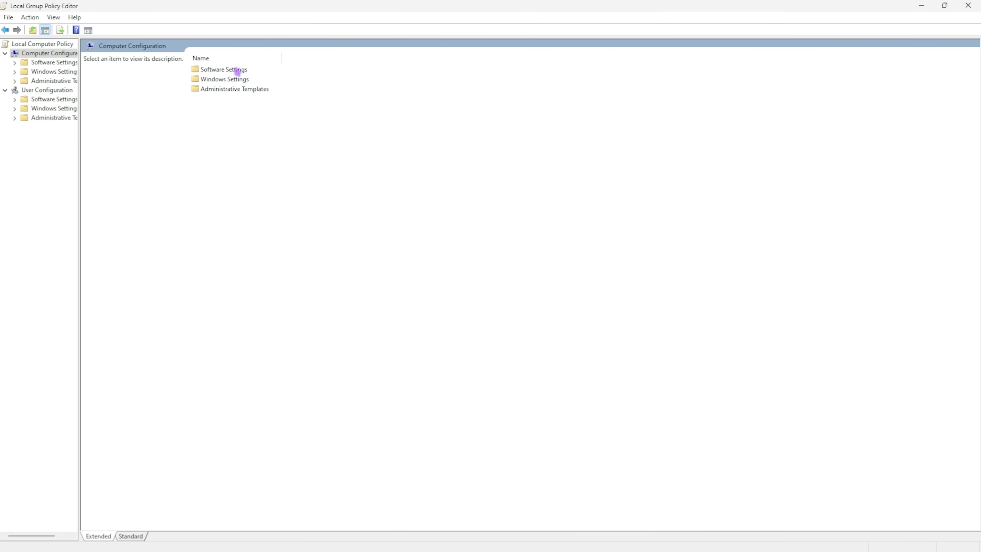
{"action": "double_click", "coordinate": [236, 90]}
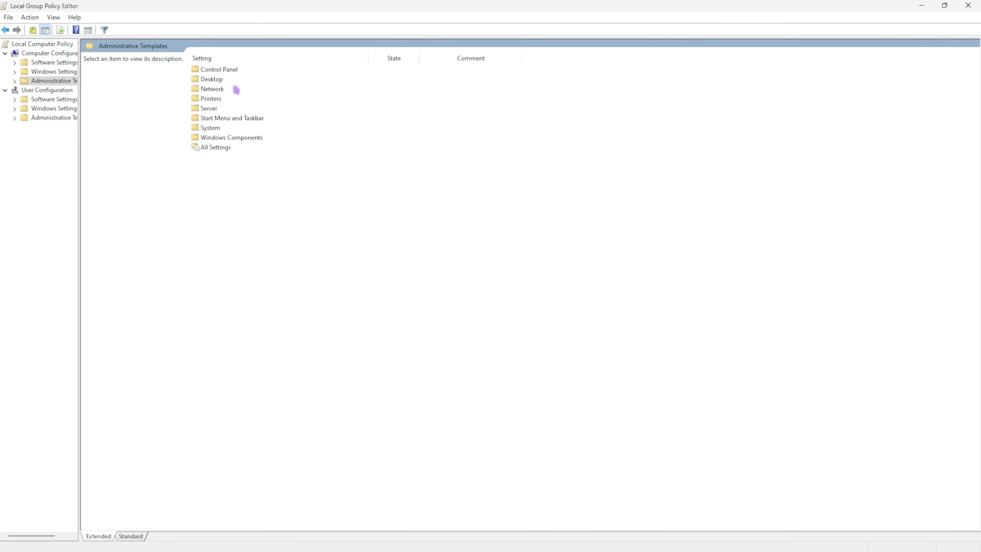
{"action": "double_click", "coordinate": [235, 138]}
{"action": "double_click", "coordinate": [234, 99]}
- Inspect the default-for-all-apps options of the "Let Windows apps run in the background" policy and close its dialog
{"action": "left_click", "coordinate": [278, 294]}
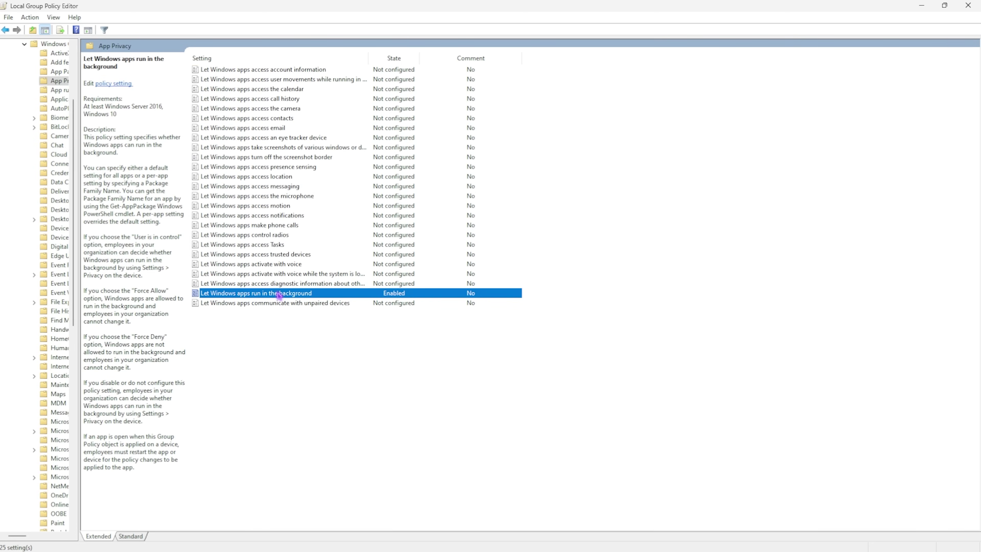
{"action": "double_click", "coordinate": [279, 294]}
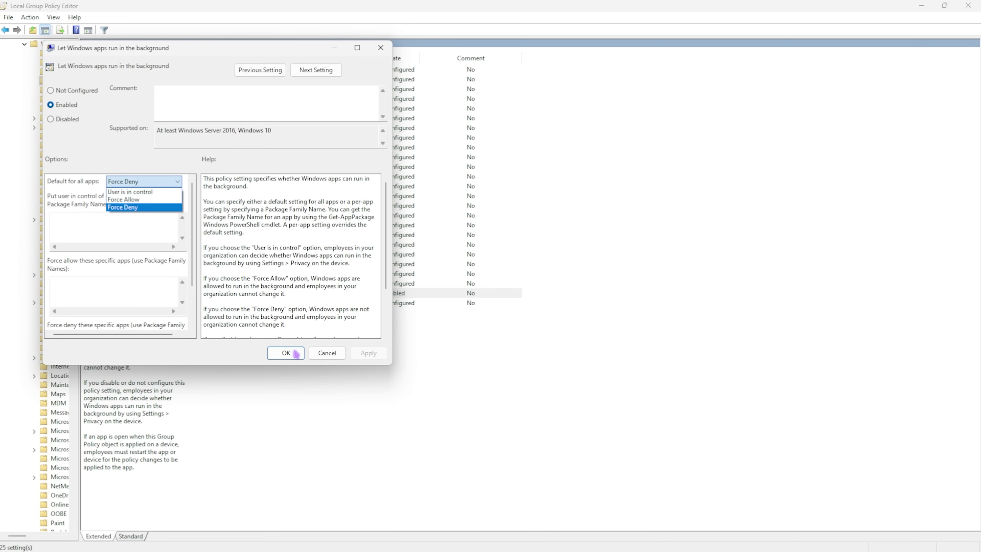
{"action": "left_click", "coordinate": [377, 49]}
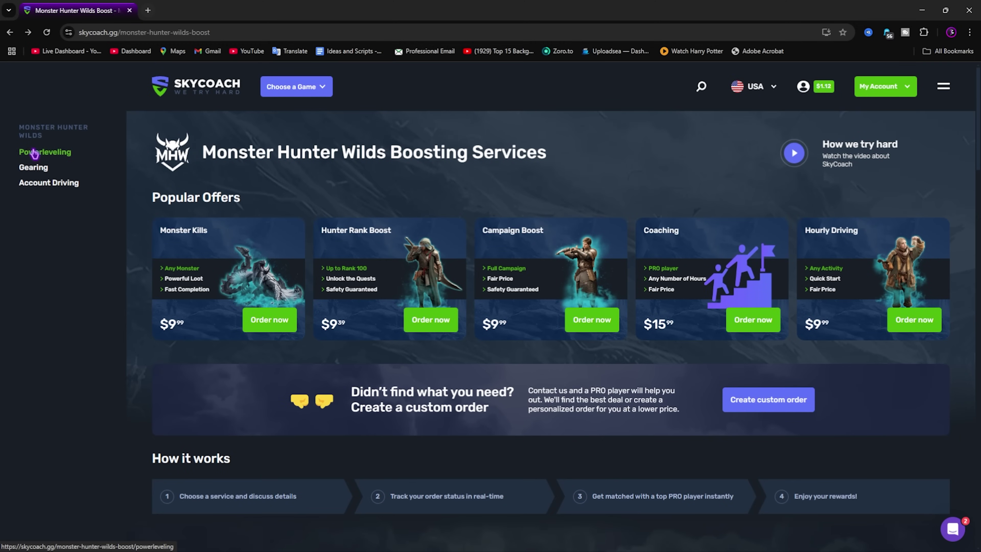
- View the Monster Kills offer on Skycoach's Monster Hunter Wilds page and read through Skycoach's customer reviews on Trustpilot
{"action": "left_click", "coordinate": [268, 321]}
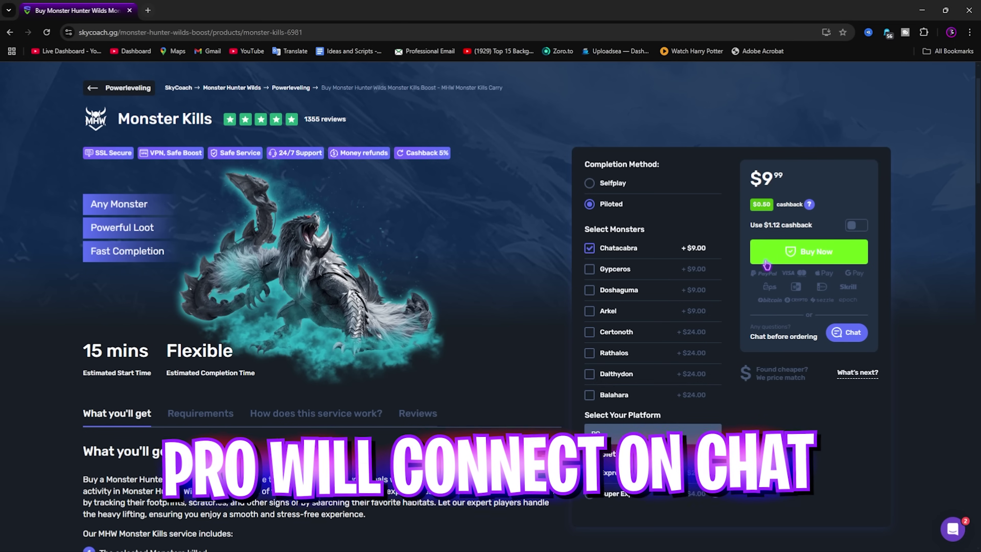
{"action": "scroll", "coordinate": [764, 265], "scroll_direction": "up", "scroll_amount": 1}
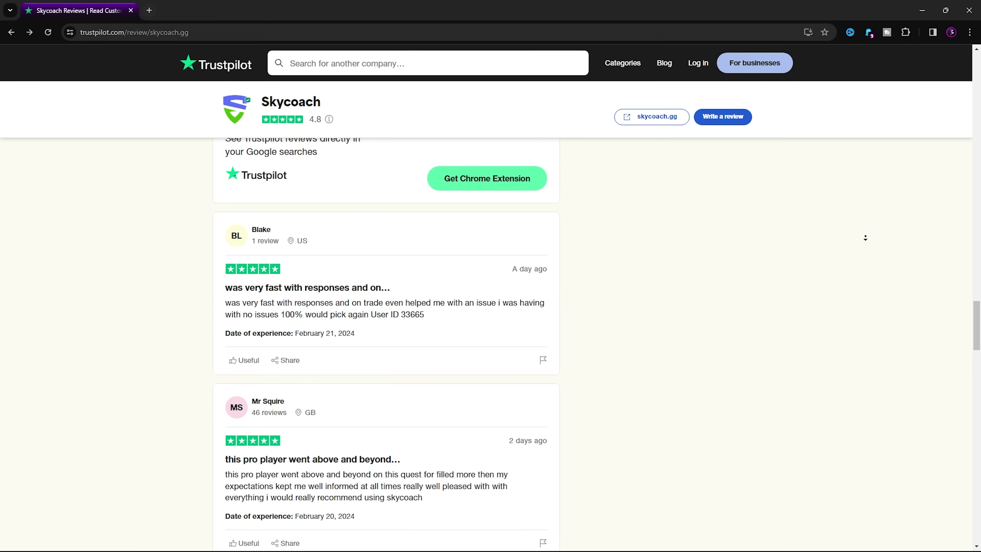
{"action": "scroll", "coordinate": [865, 238], "scroll_direction": "down", "scroll_amount": 5}
{"action": "scroll", "coordinate": [865, 238], "scroll_direction": "down", "scroll_amount": 20}
{"action": "scroll", "coordinate": [865, 237], "scroll_direction": "down", "scroll_amount": 4}
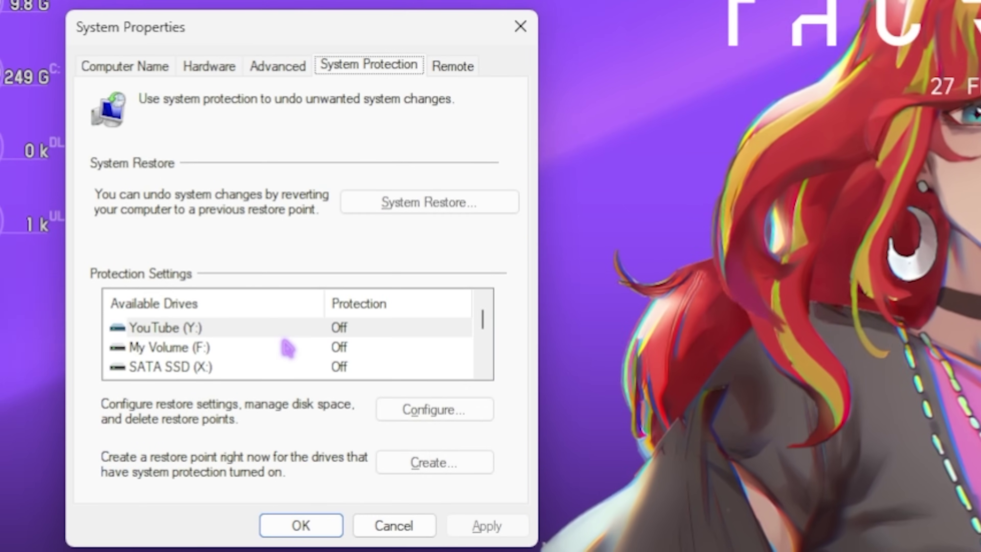
- Create a system restore point described as "MH" with Local Disk (C:) selected, and close System Properties
{"action": "scroll", "coordinate": [232, 359], "scroll_direction": "down", "scroll_amount": 1}
{"action": "left_click", "coordinate": [179, 367]}
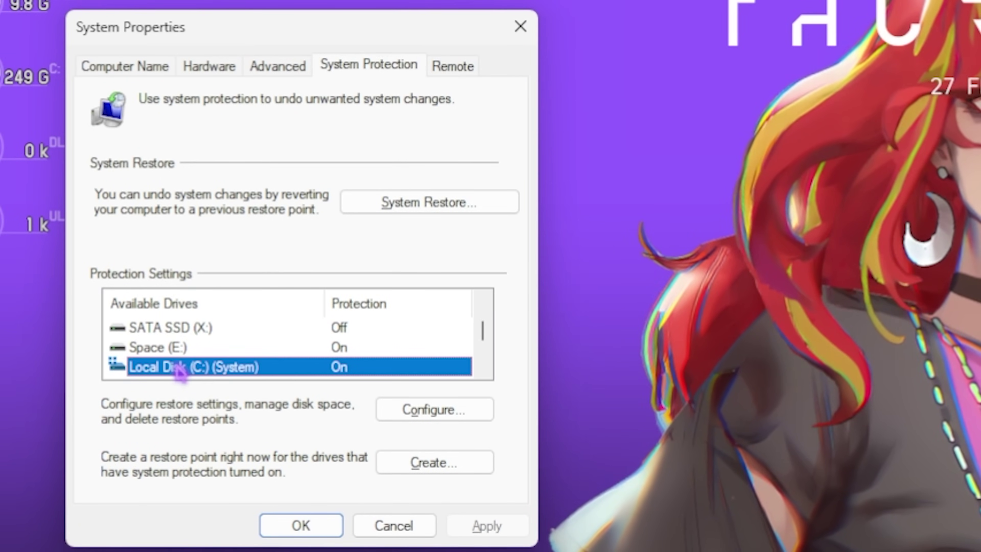
{"action": "left_click", "coordinate": [409, 463]}
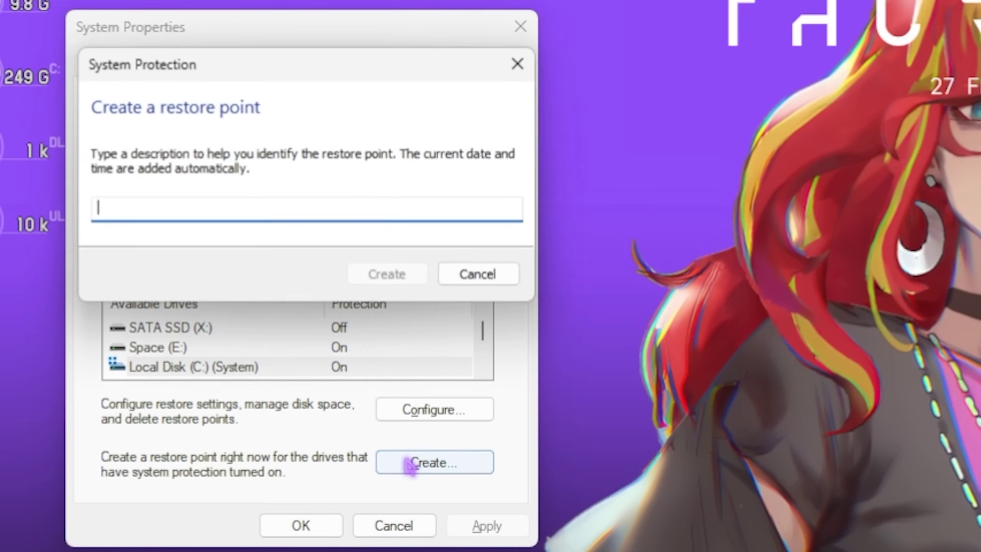
{"action": "type", "text": "MH"}
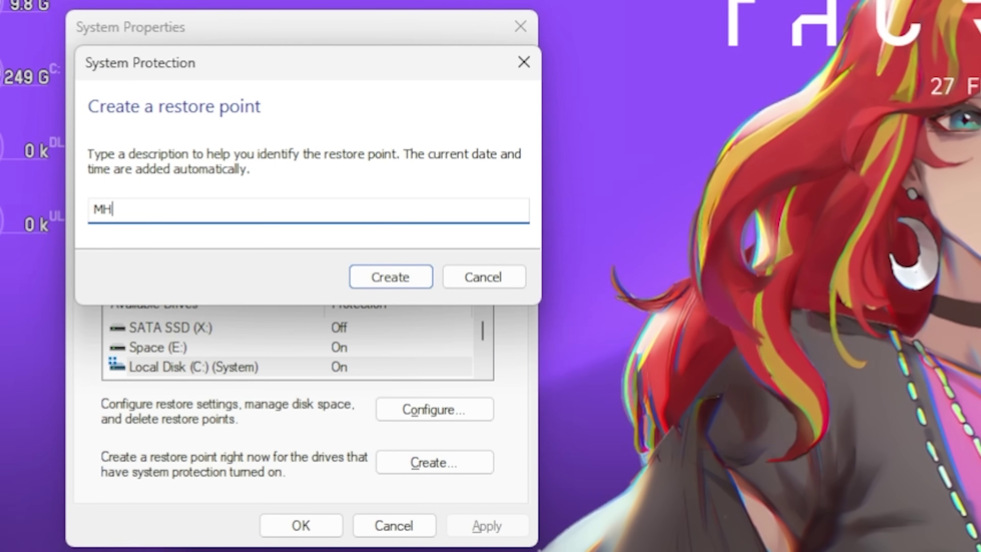
{"action": "key", "text": "Return"}
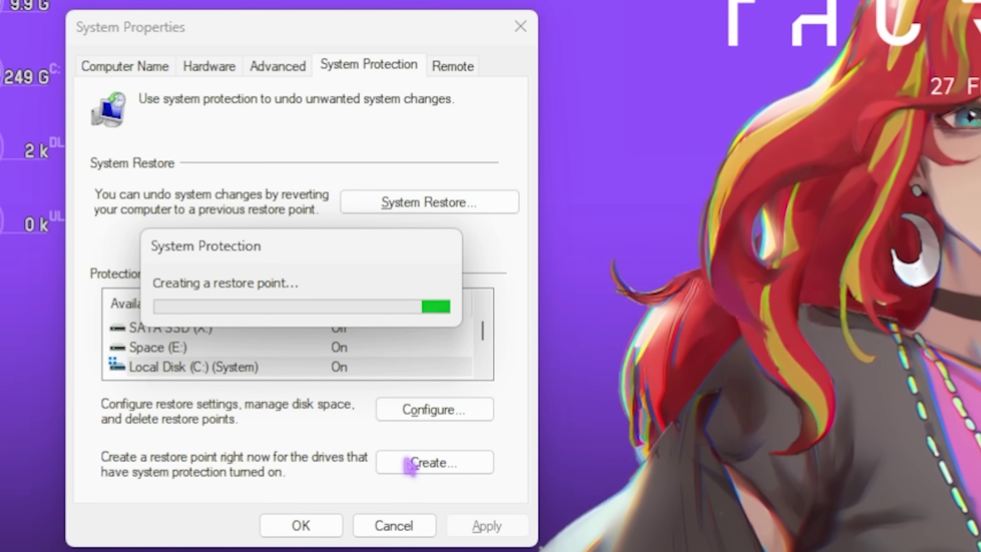
{"action": "left_click", "coordinate": [468, 303]}
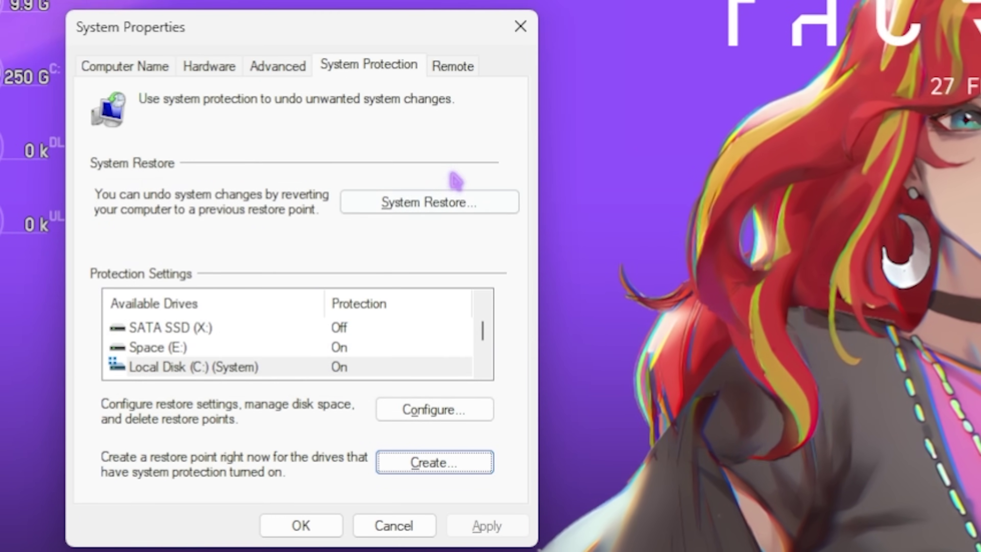
{"action": "left_click", "coordinate": [520, 27]}
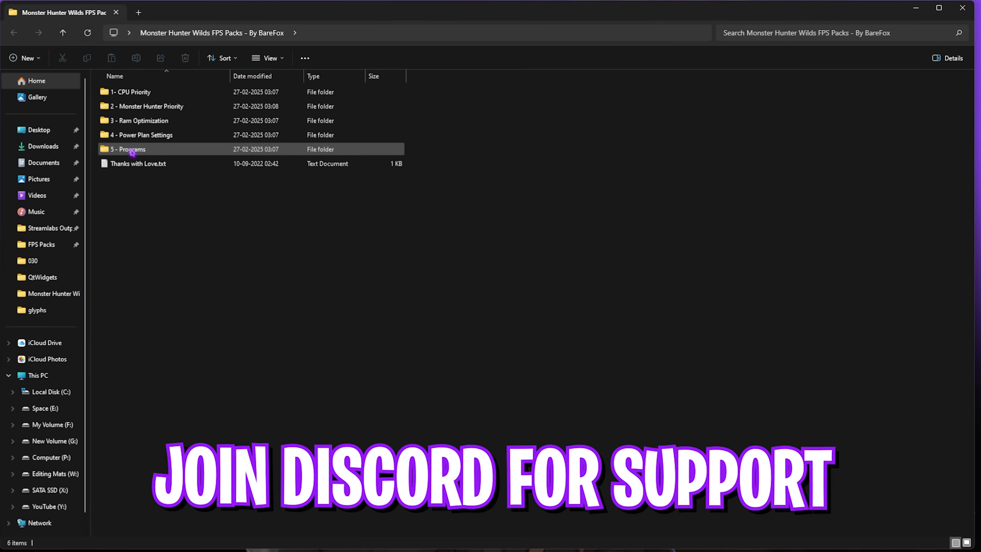
- Look into the AMD and INTEL subfolders of the "1- CPU Priority" folder in the FPS pack
{"action": "double_click", "coordinate": [128, 97]}
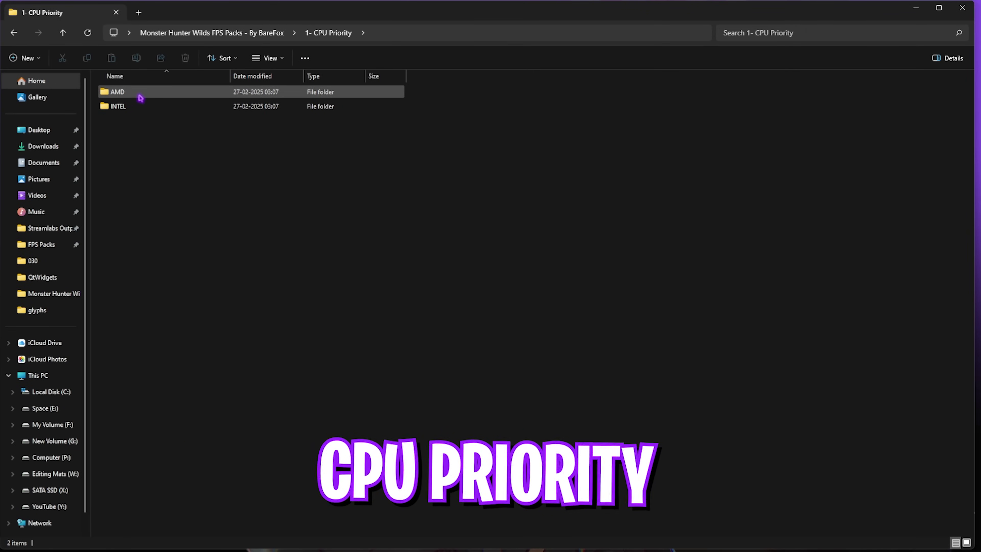
{"action": "double_click", "coordinate": [135, 94]}
{"action": "left_click", "coordinate": [339, 34]}
{"action": "double_click", "coordinate": [155, 105]}
{"action": "left_click", "coordinate": [328, 34]}
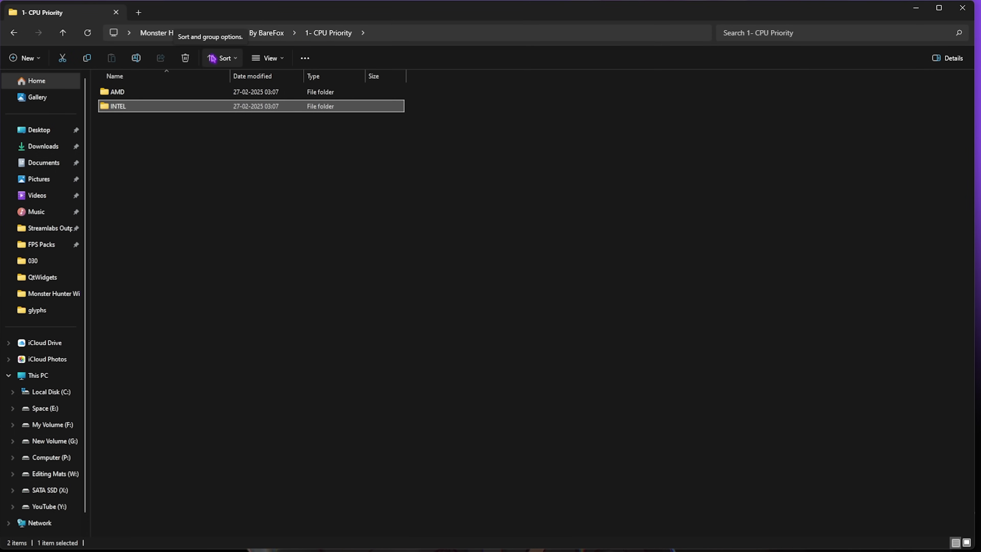
- View the registry files in the "2 - Monster Hunter Priority" folder and return to the FPS pack's main folder
{"action": "left_click", "coordinate": [268, 32]}
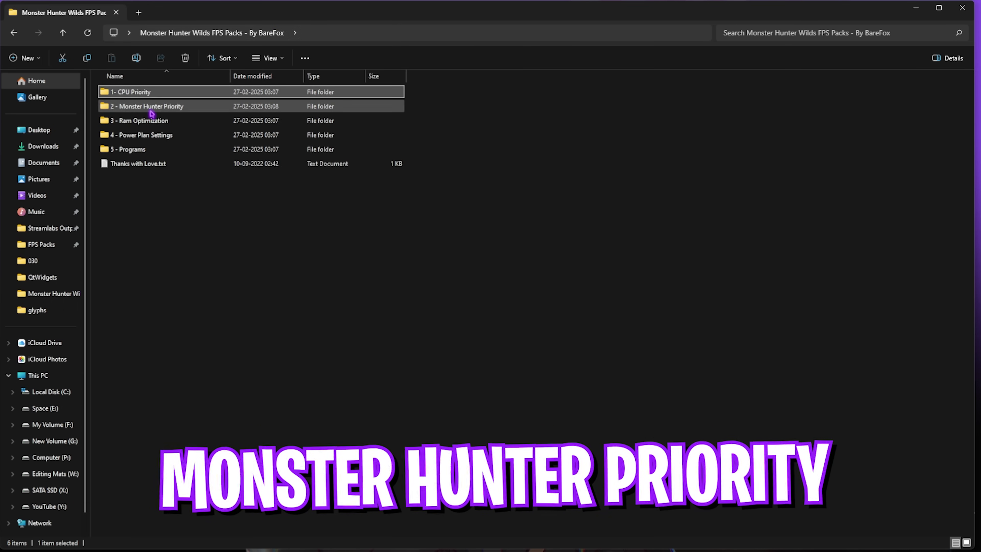
{"action": "double_click", "coordinate": [152, 106]}
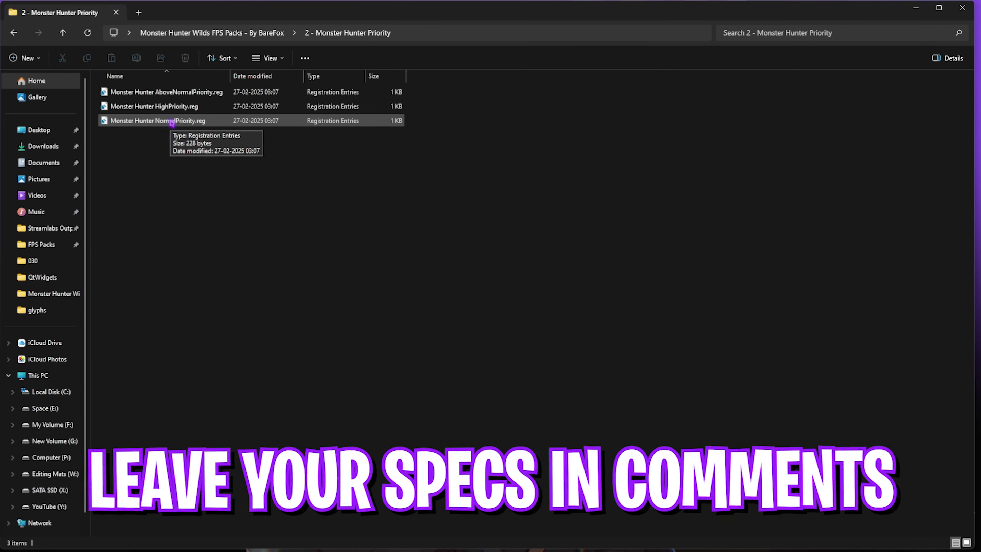
{"action": "left_click", "coordinate": [204, 38]}
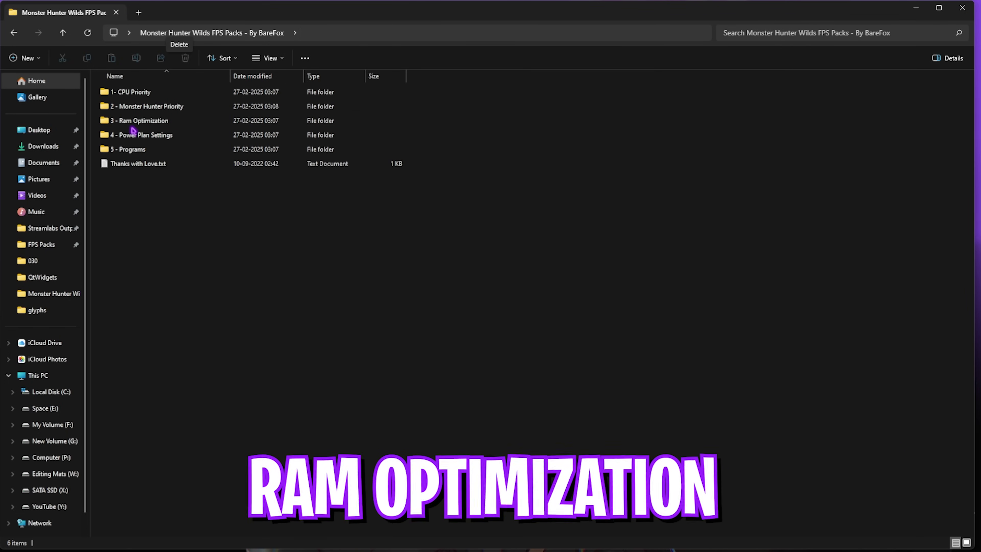
- Open the "3 - Ram Optimization" folder and select the 32GB Ram.reg file
{"action": "double_click", "coordinate": [135, 122]}
{"action": "left_click", "coordinate": [147, 122]}
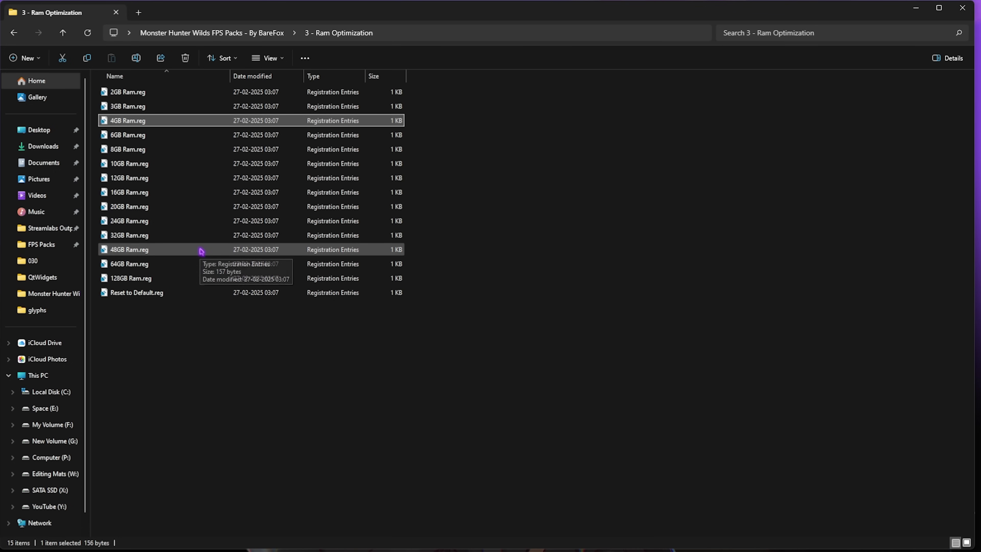
{"action": "left_click", "coordinate": [155, 239]}
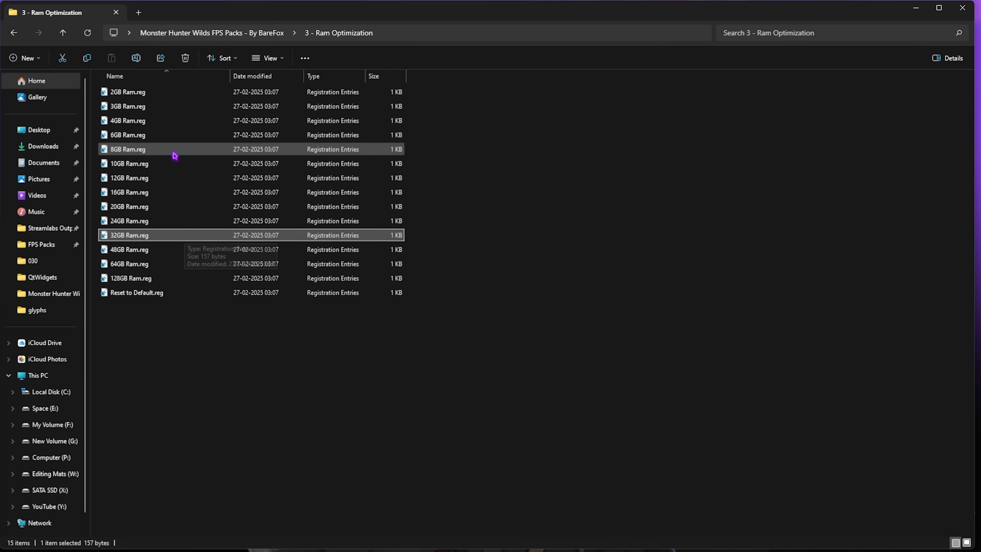
- Open the "4 - Power Plan Settings" folder and run the Ultimate Performance power plan import script as administrator
{"action": "left_click", "coordinate": [161, 297]}
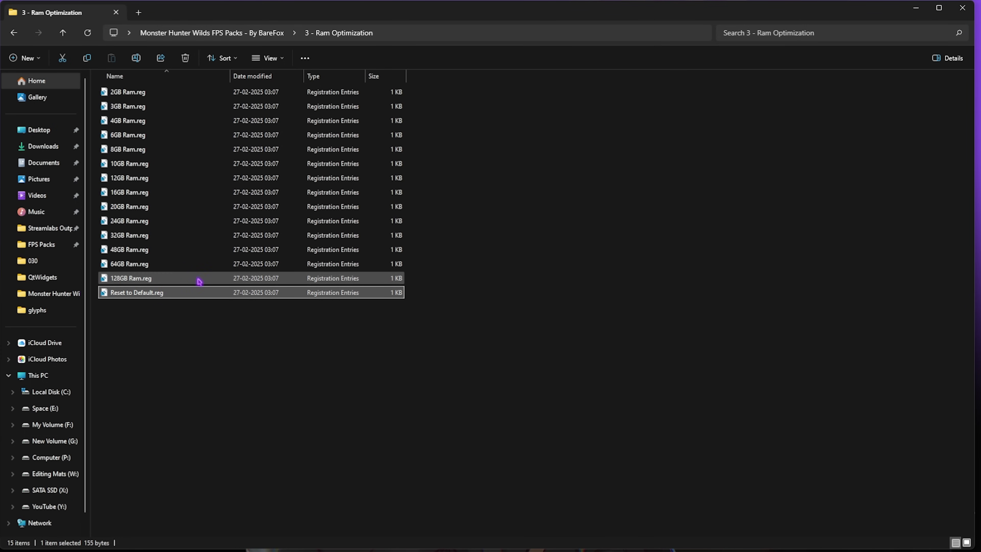
{"action": "key", "text": "alt+Up"}
{"action": "double_click", "coordinate": [147, 136]}
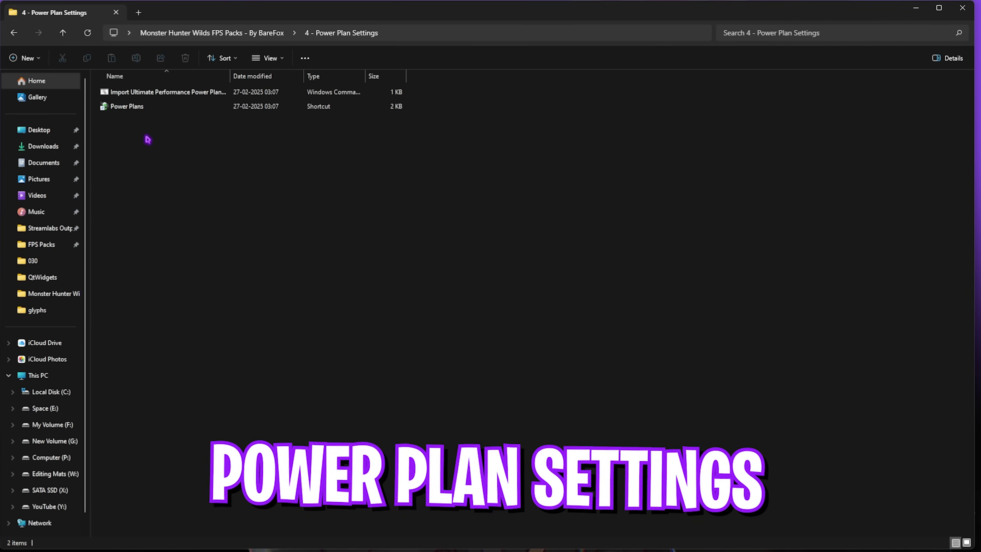
{"action": "right_click", "coordinate": [158, 95]}
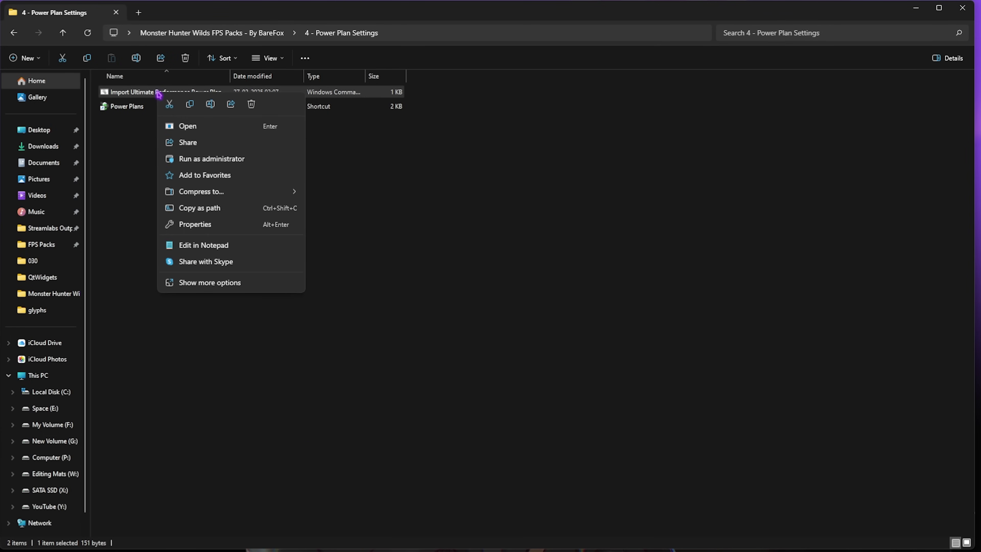
{"action": "left_click", "coordinate": [200, 159]}
- Open the Power Plans shortcut and expand the additional plans in Power Options
{"action": "left_click", "coordinate": [212, 112]}
{"action": "double_click", "coordinate": [213, 111]}
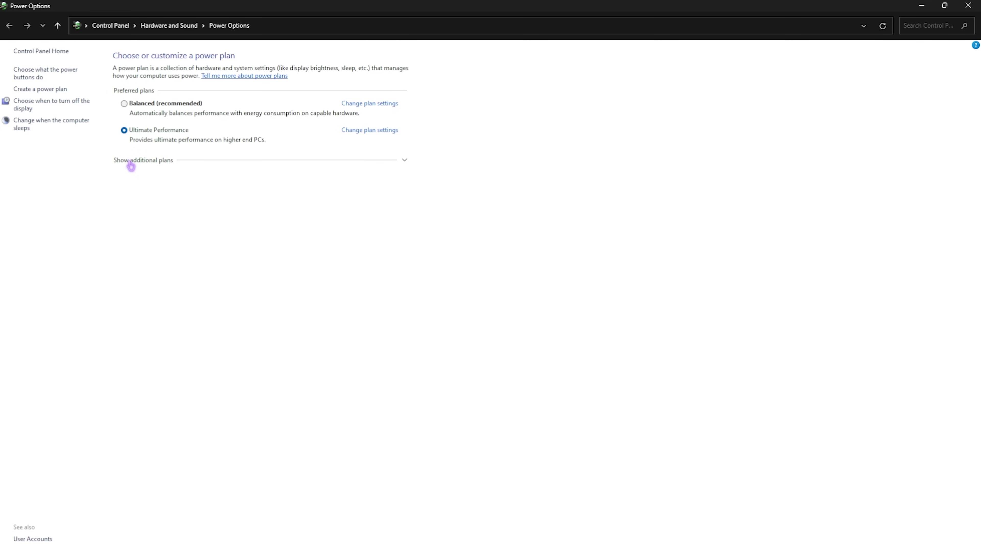
{"action": "left_click", "coordinate": [137, 162]}
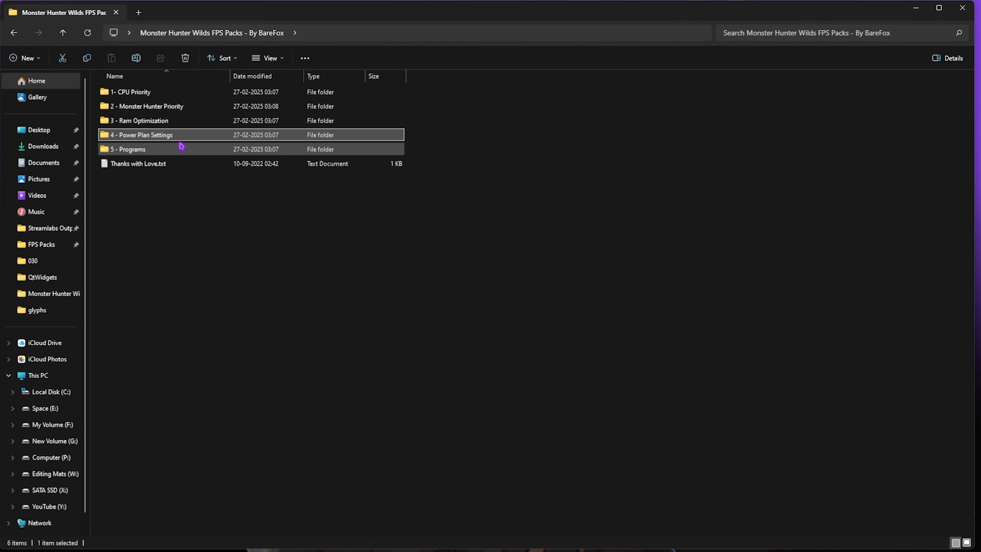
- Run Clean Temporary Files.bat from the "5 - Programs" folder as administrator and confirm deleting all temporary files
{"action": "double_click", "coordinate": [179, 145]}
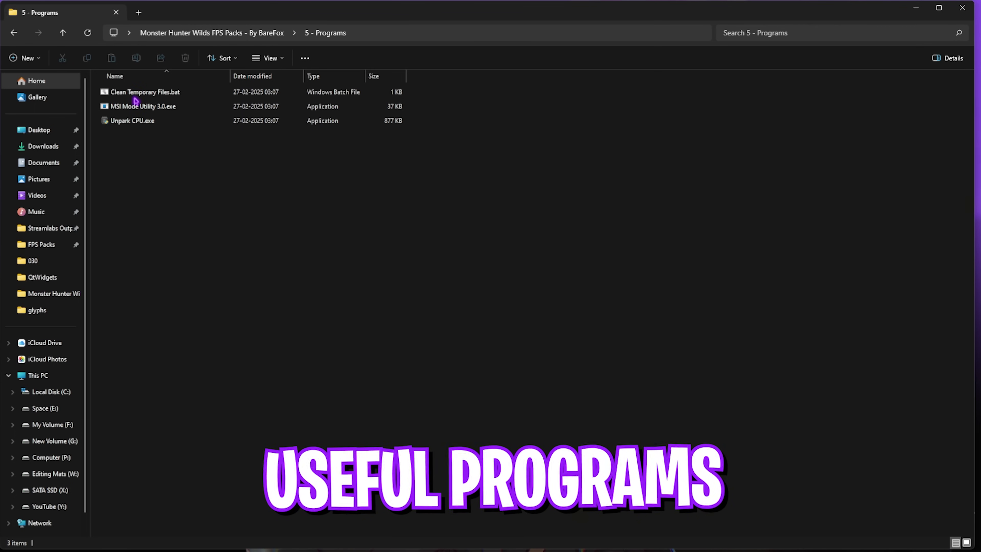
{"action": "right_click", "coordinate": [153, 96]}
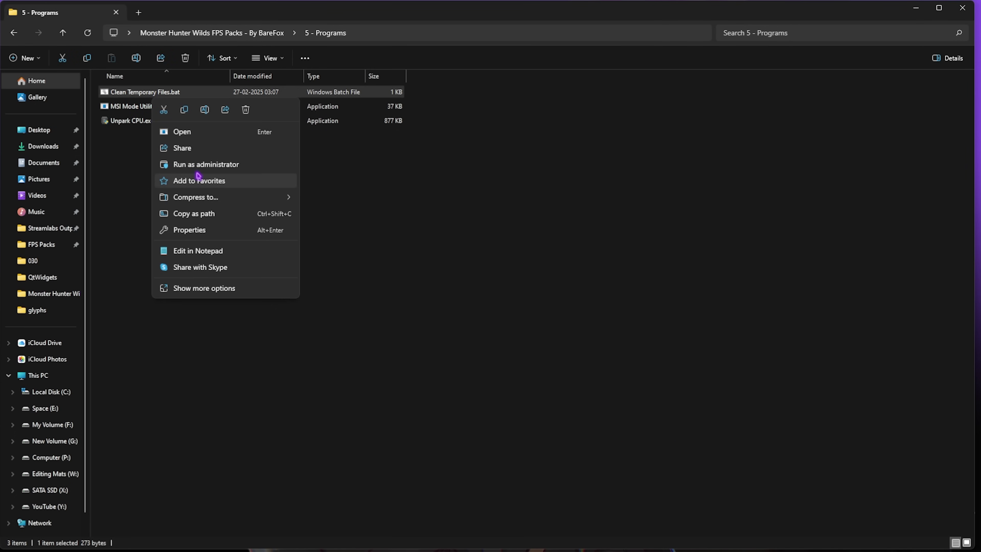
{"action": "left_click", "coordinate": [200, 170]}
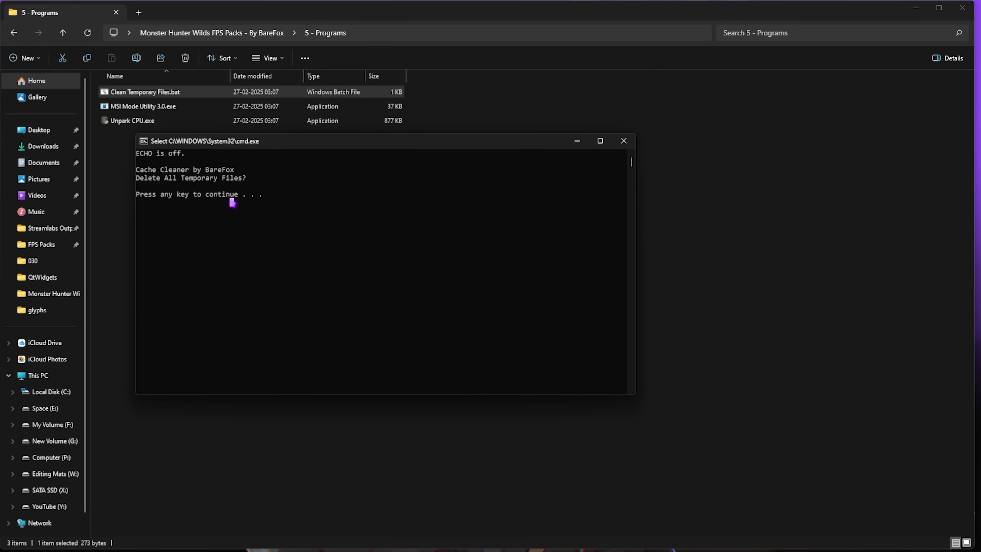
{"action": "key", "text": "Return"}
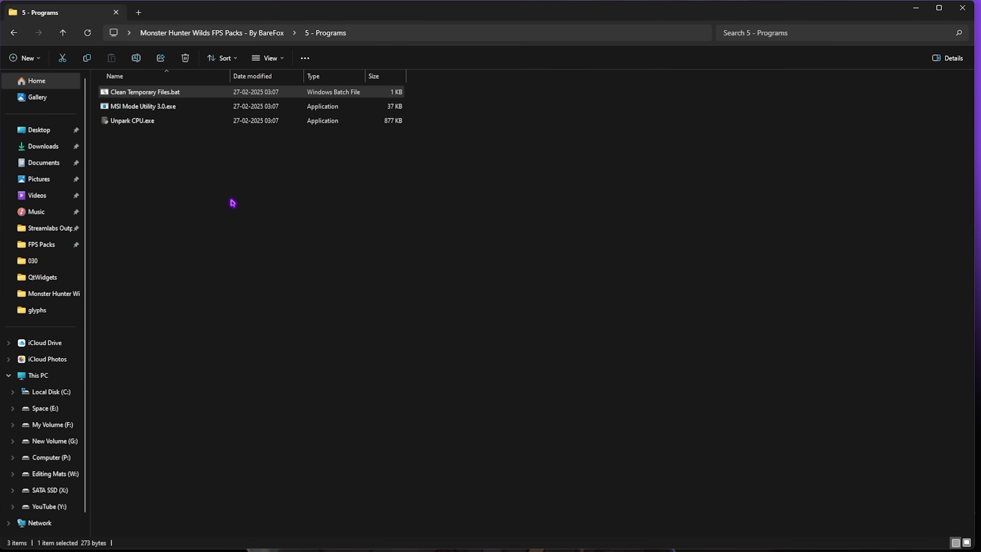
- Run MSI Mode Utility 3.0.exe as administrator, check the NVIDIA GeForce RTX 2070 SUPER entry's interrupt priority, and close the utility
{"action": "left_click", "coordinate": [164, 110]}
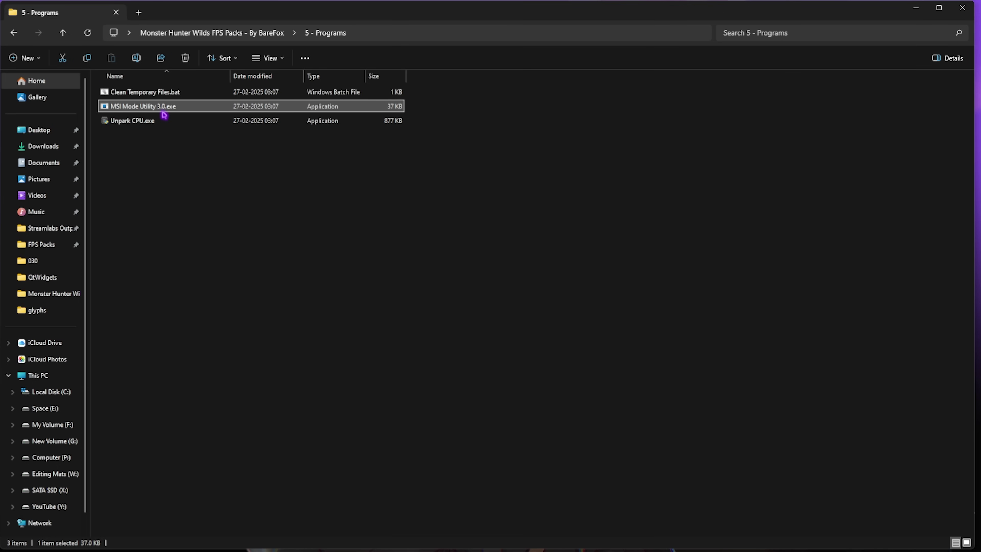
{"action": "right_click", "coordinate": [163, 114]}
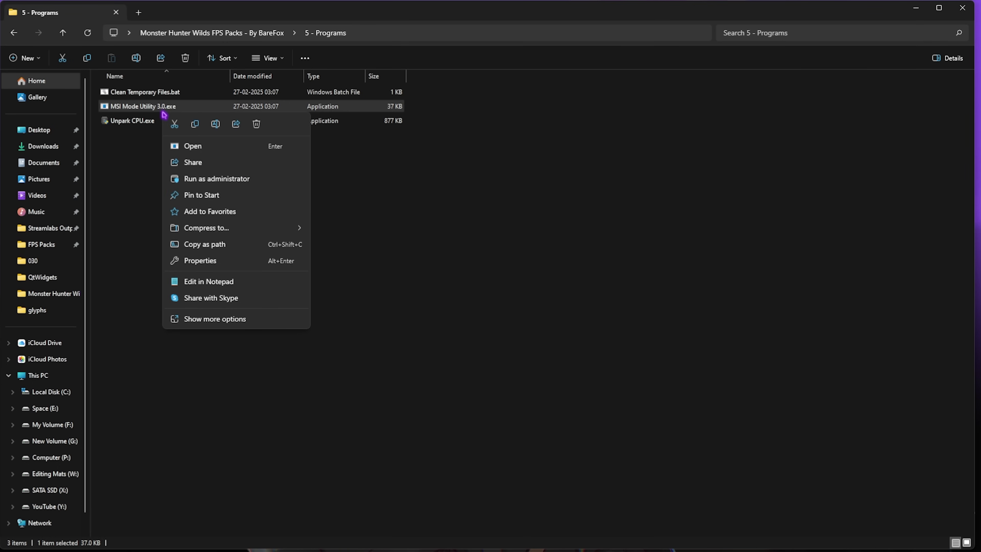
{"action": "left_click", "coordinate": [191, 183]}
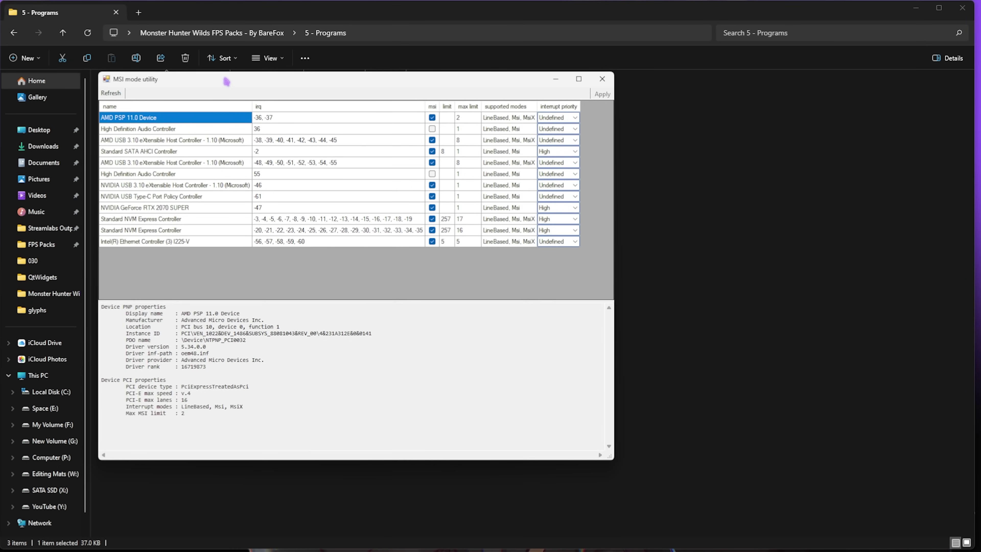
{"action": "left_click", "coordinate": [186, 209]}
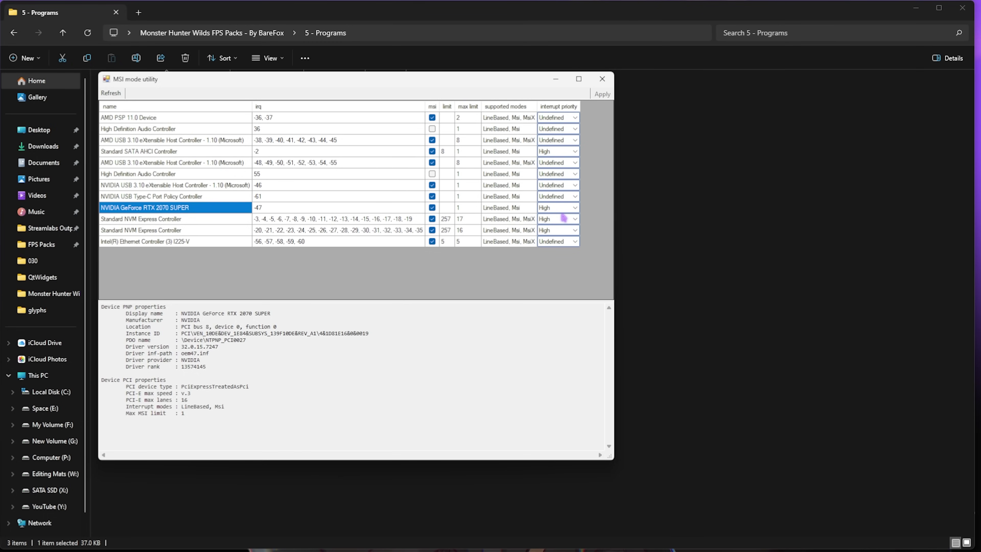
{"action": "key", "text": "alt+F4"}
- Launch Unpark CPU.exe and apply the core parking index of 100% for the Ultimate Performance plan
{"action": "left_click", "coordinate": [142, 122]}
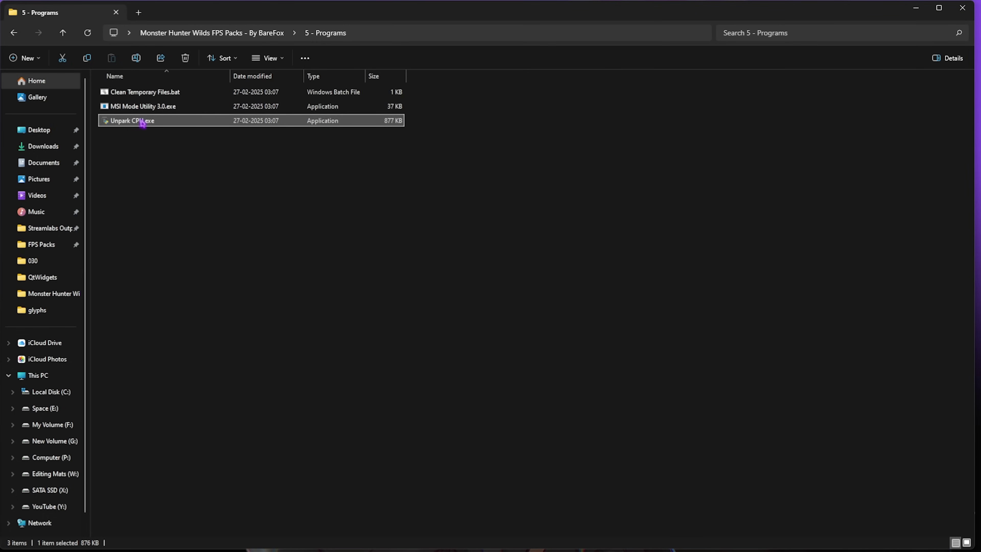
{"action": "double_click", "coordinate": [162, 120]}
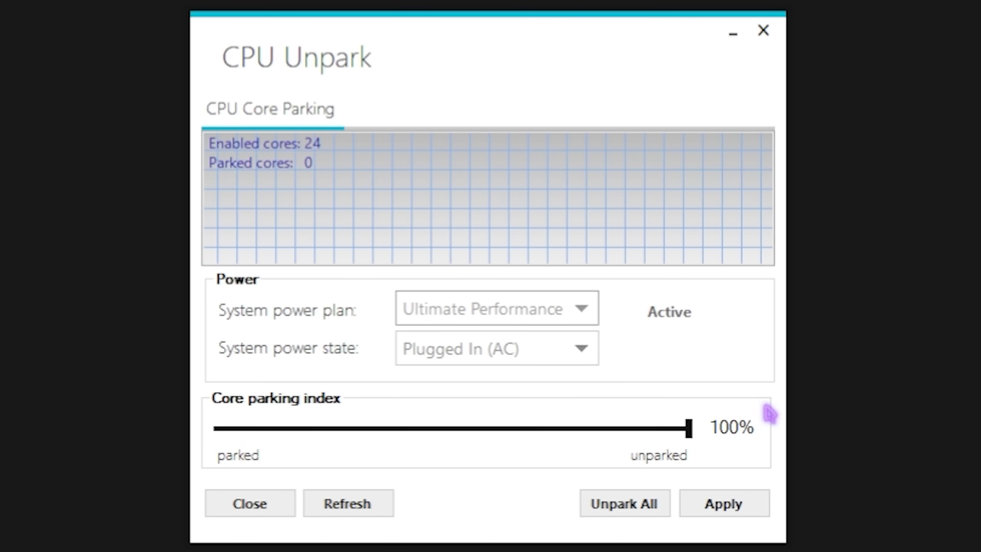
{"action": "left_click", "coordinate": [726, 502]}
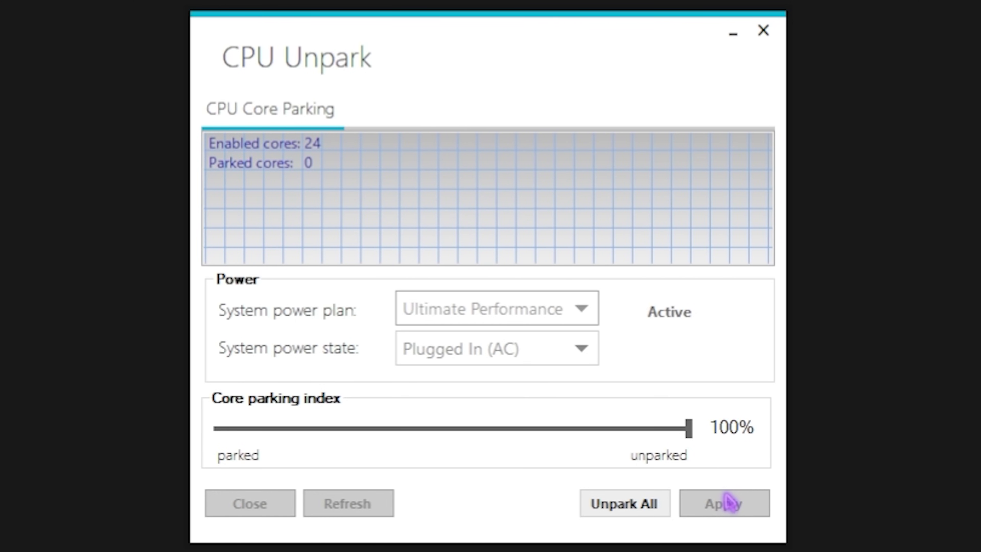
{"action": "left_click", "coordinate": [676, 350]}
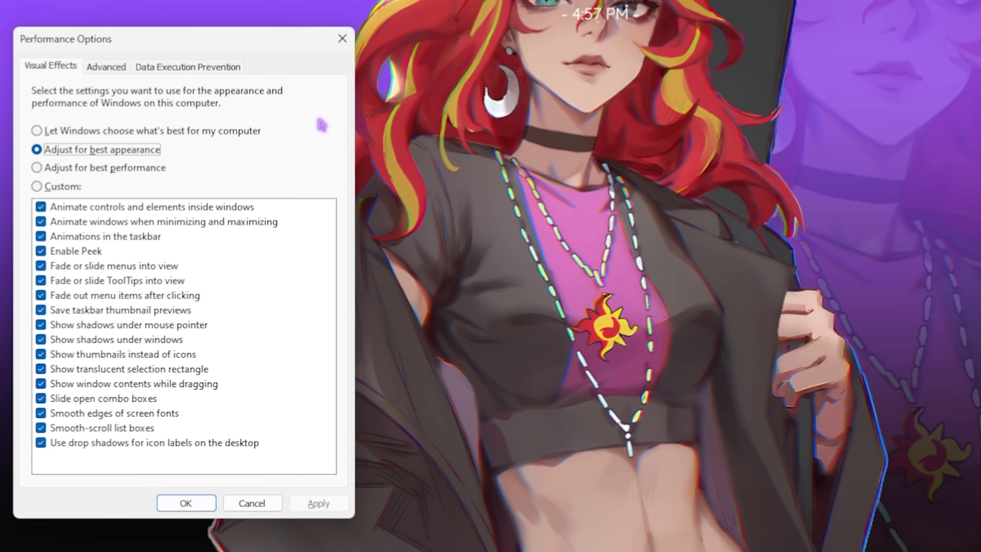
- Adjust visual effects for best performance, keeping only taskbar thumbnail previews, thumbnails instead of icons, window contents while dragging and smooth font edges
{"action": "left_click", "coordinate": [63, 168]}
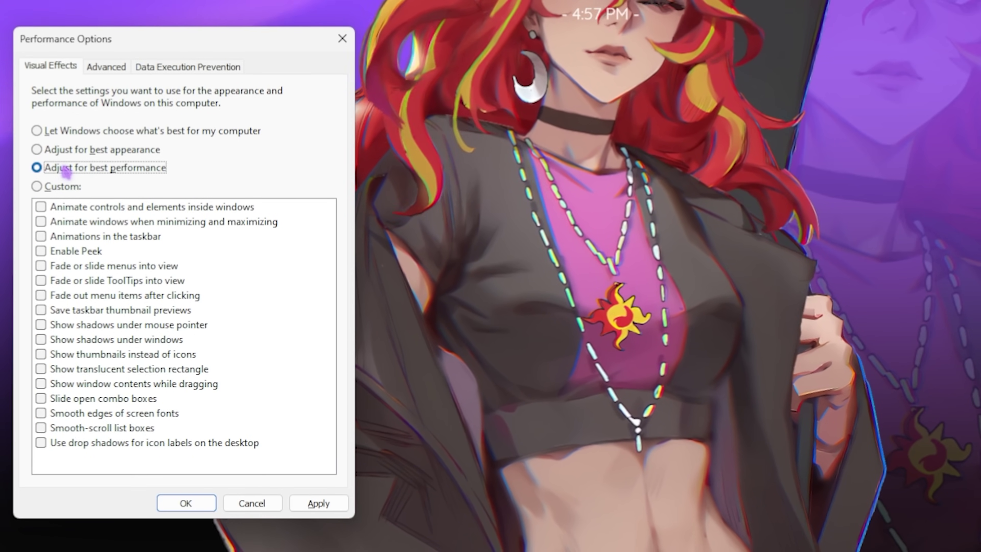
{"action": "left_click", "coordinate": [81, 309]}
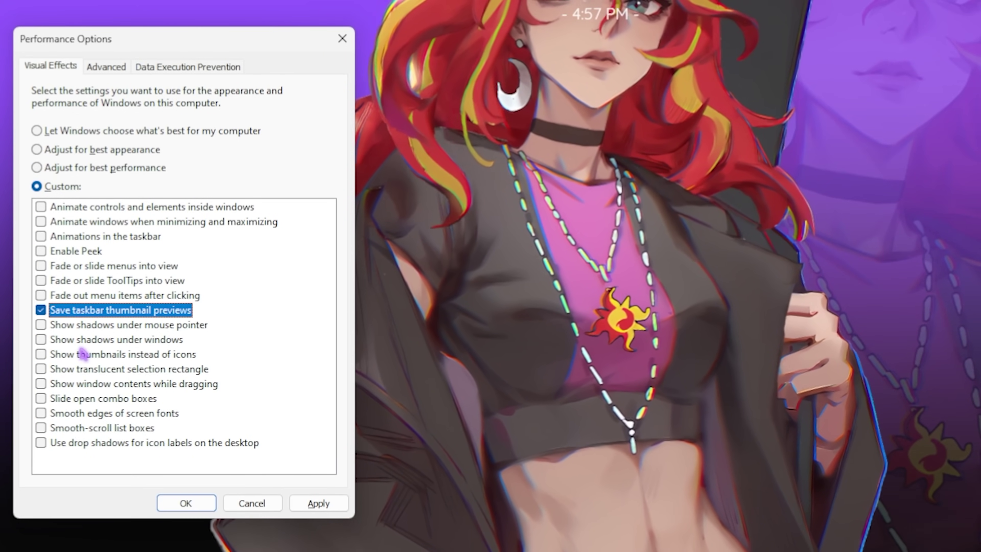
{"action": "left_click", "coordinate": [83, 354]}
{"action": "left_click", "coordinate": [84, 384]}
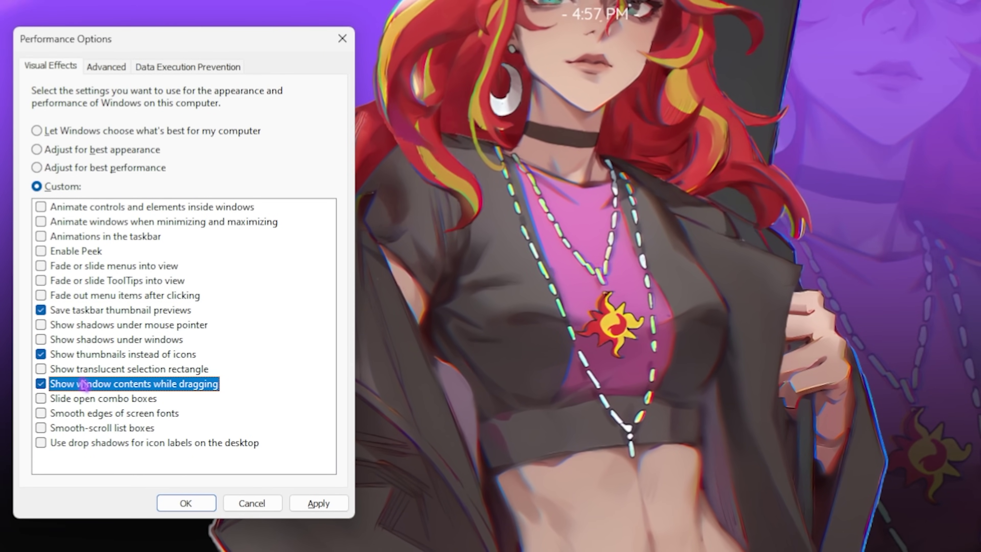
{"action": "left_click", "coordinate": [84, 413]}
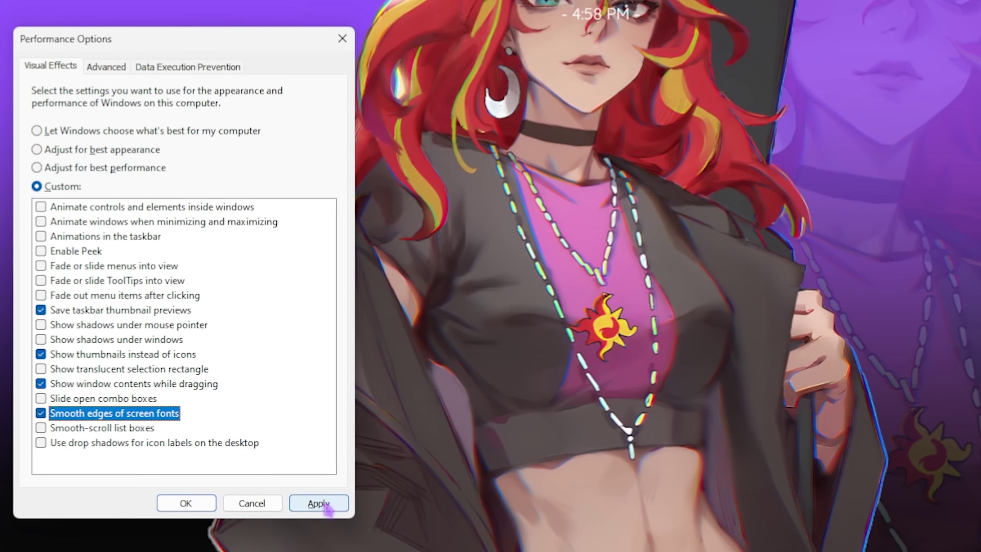
- Open the Virtual Memory settings from Performance Options and launch the Calculator app
{"action": "left_click", "coordinate": [107, 66]}
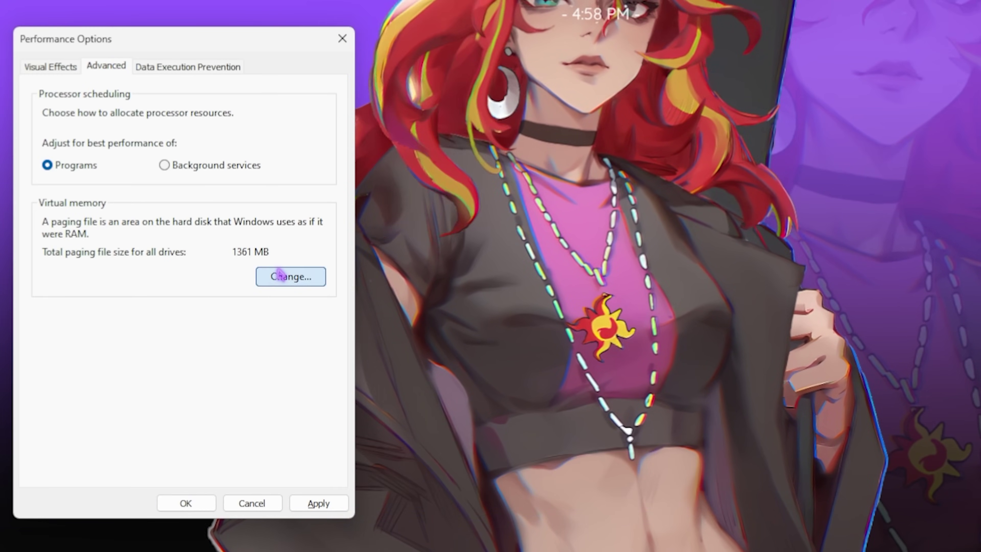
{"action": "left_click", "coordinate": [281, 276]}
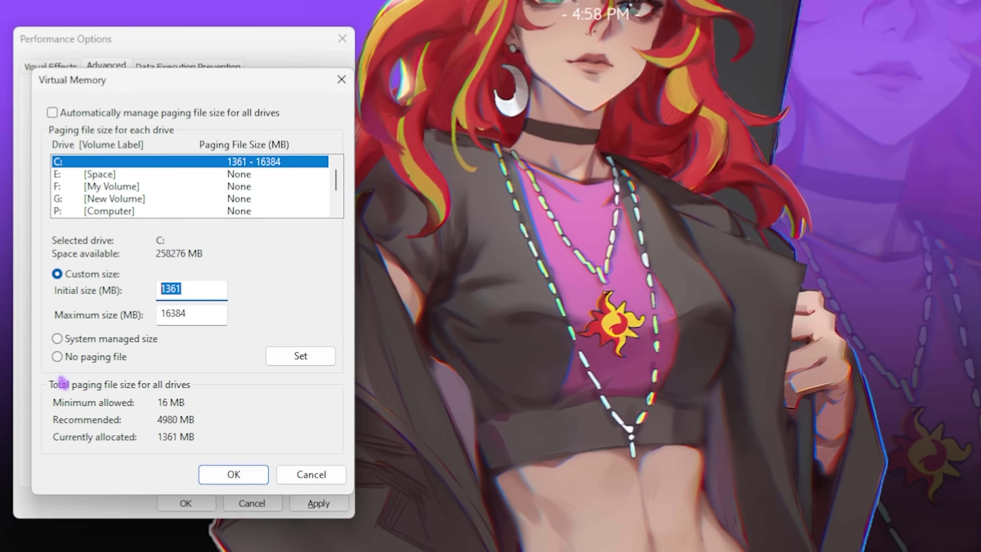
{"action": "key", "text": "super"}
{"action": "type", "text": "cak"}
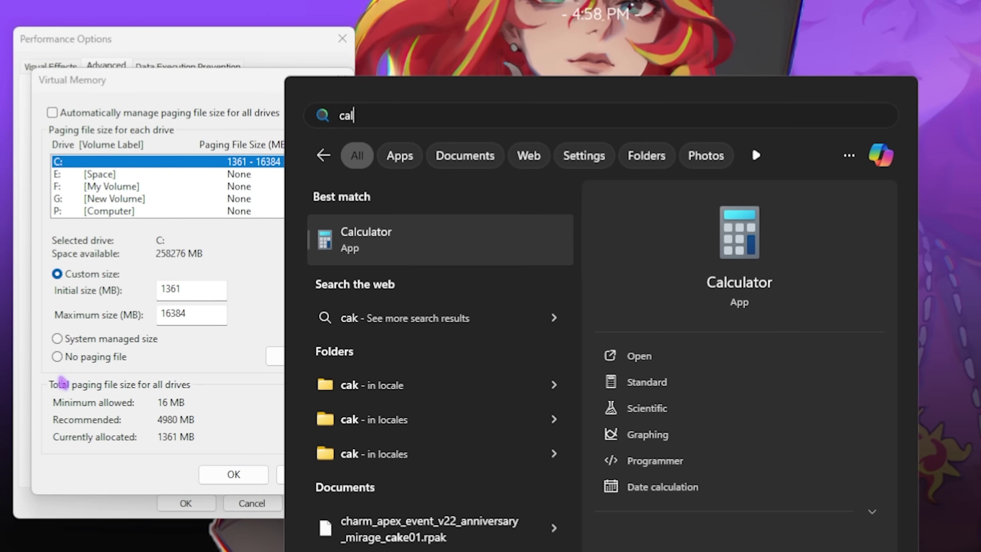
{"action": "key", "text": "Escape"}
- Calculate the maximum paging file size in Calculator by multiplying 32 by 1024 and dividing the result by 2
{"action": "type", "text": "32"}
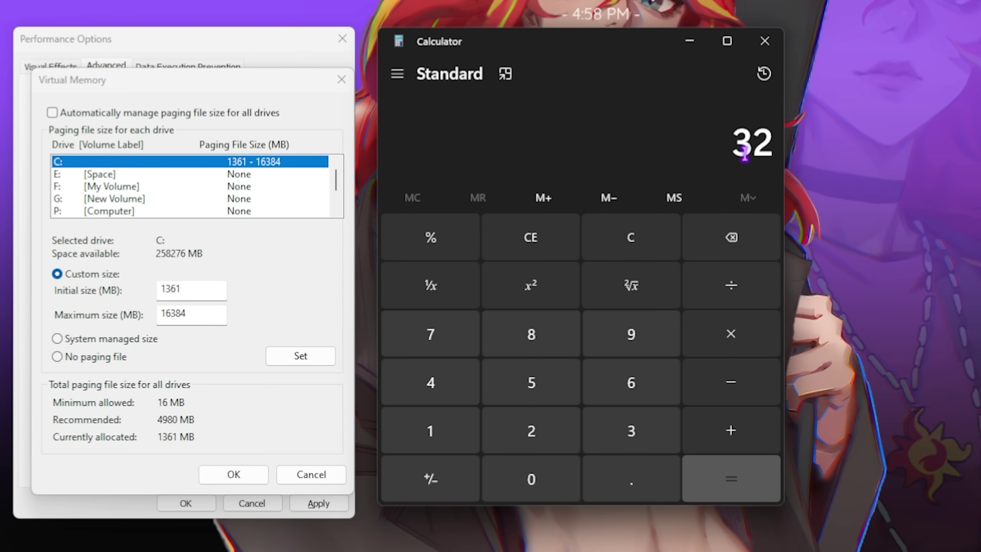
{"action": "left_click", "coordinate": [730, 349]}
{"action": "left_click", "coordinate": [532, 479]}
{"action": "left_click", "coordinate": [532, 431]}
{"action": "left_click", "coordinate": [431, 382]}
{"action": "key", "text": "Return"}
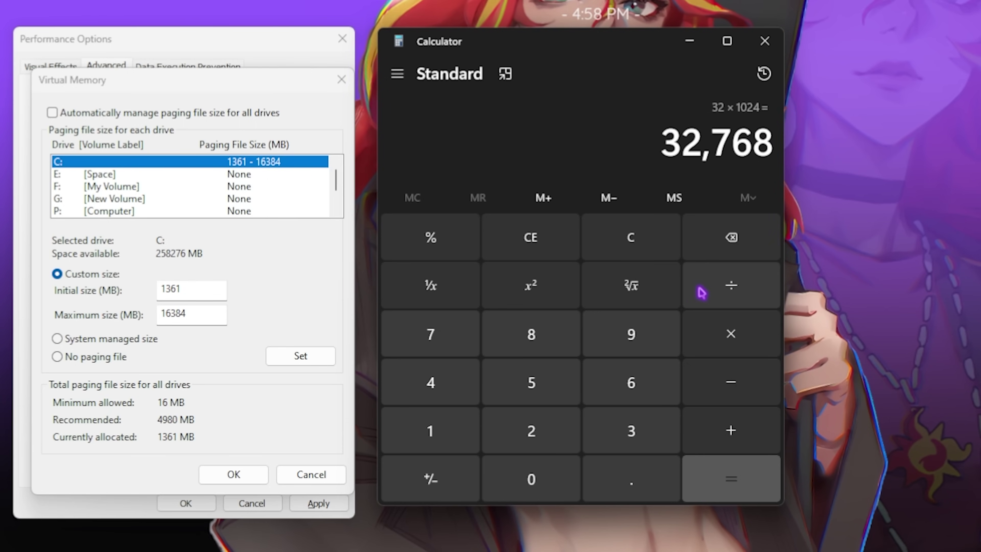
{"action": "left_click", "coordinate": [730, 286]}
{"action": "left_click", "coordinate": [531, 431]}
{"action": "key", "text": "Return"}
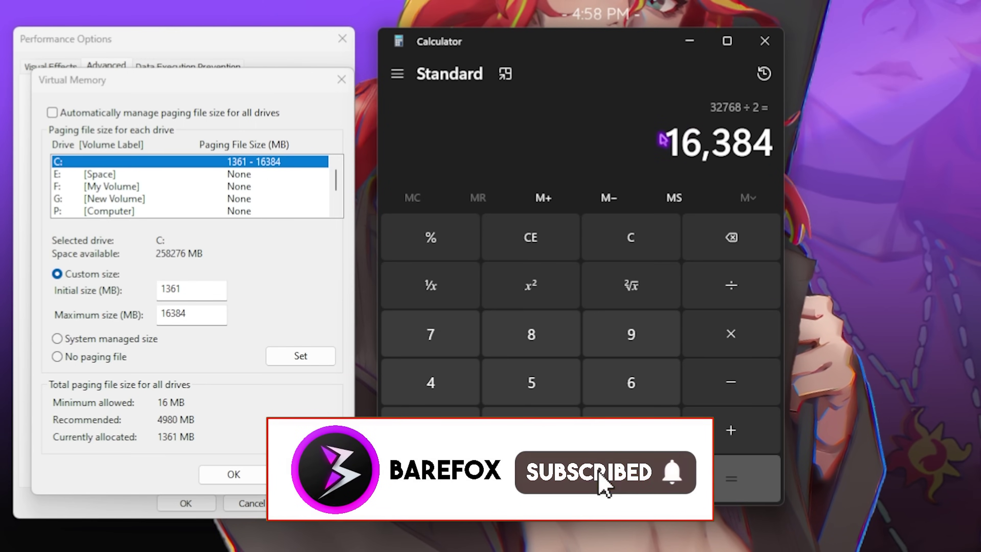
{"action": "left_click_drag", "start_coordinate": [770, 139], "coordinate": [738, 140]}
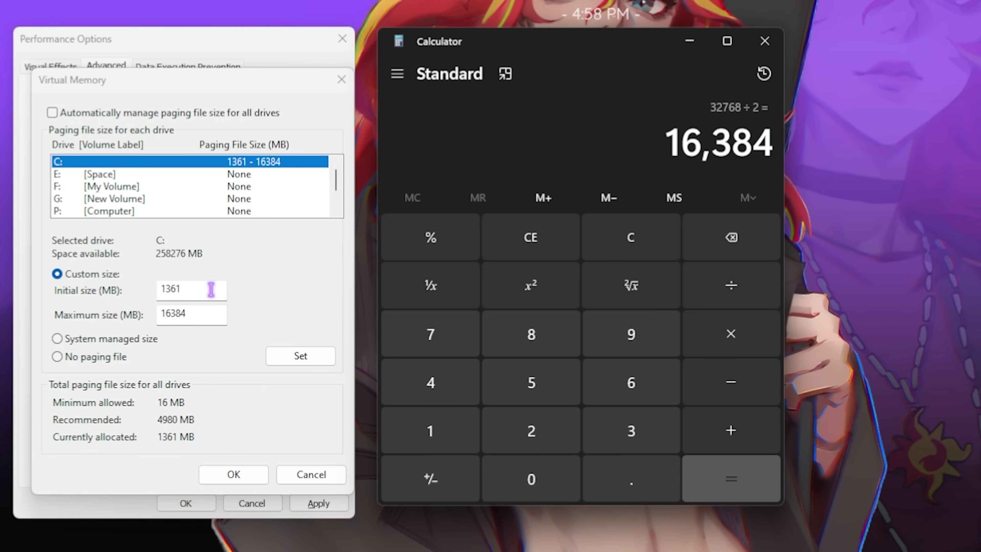
- Close Calculator, accept the Virtual Memory settings for drive C:, and close Performance Options
{"action": "left_click", "coordinate": [127, 292]}
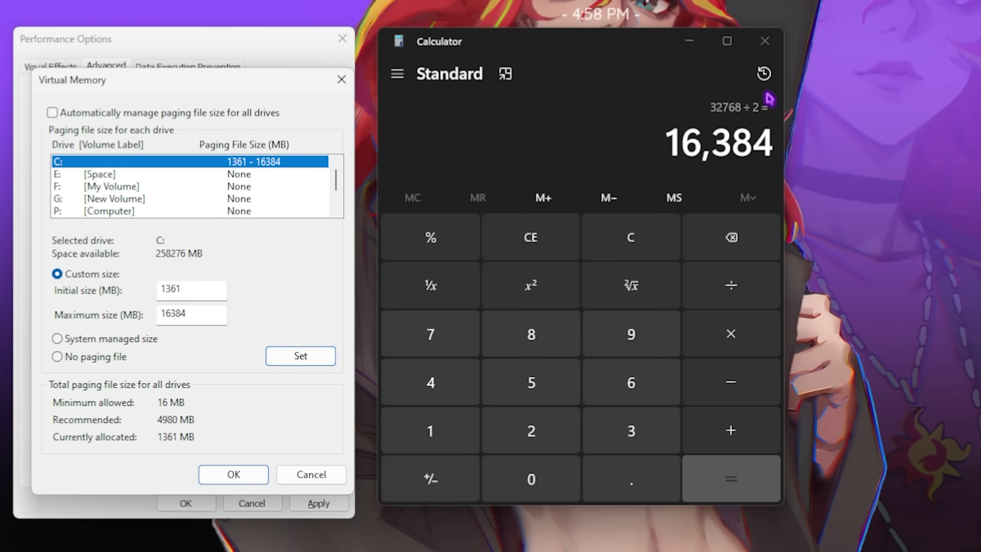
{"action": "left_click", "coordinate": [765, 41]}
{"action": "left_click", "coordinate": [232, 472]}
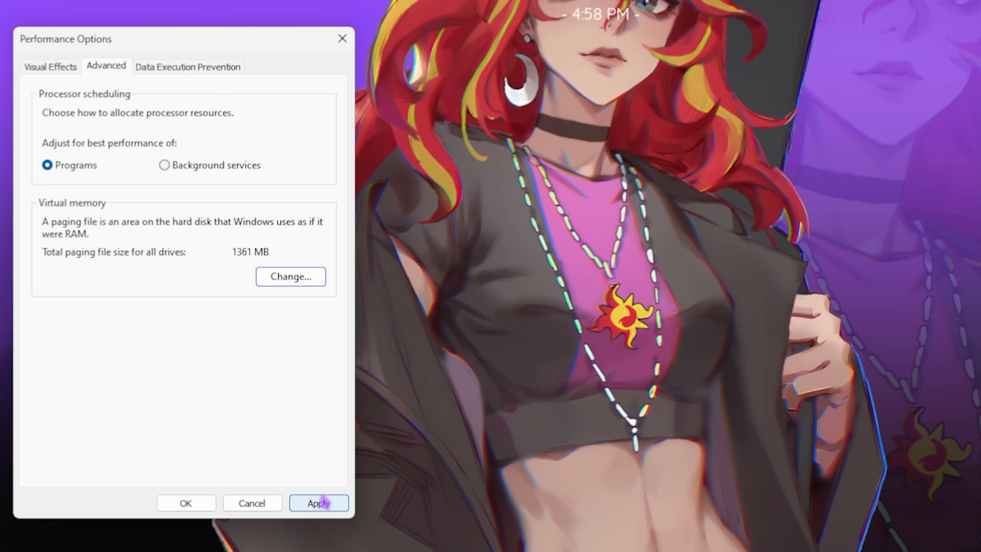
{"action": "left_click", "coordinate": [339, 44]}
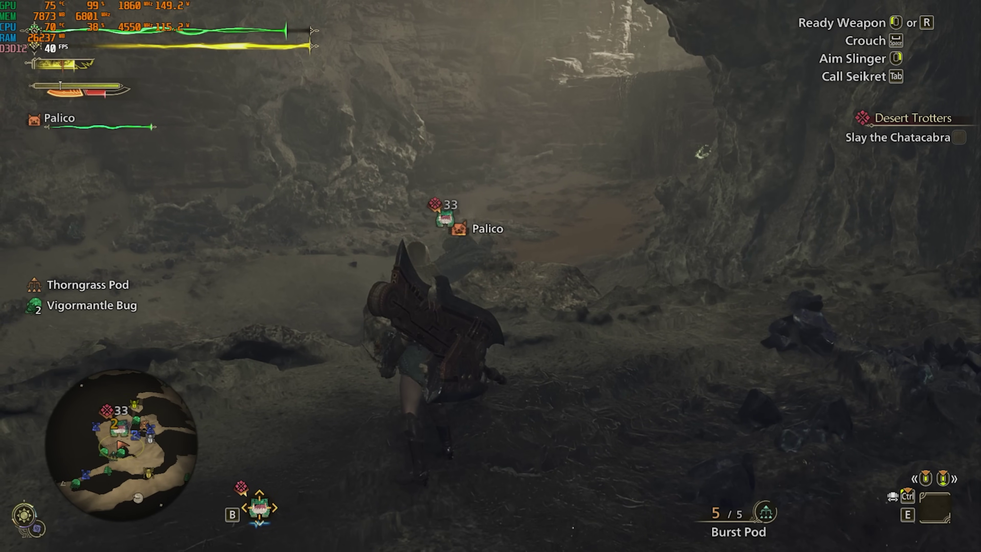
- In Monster Hunter Wilds, open the Display page of the game options and dismiss the graphics memory warning
{"action": "key", "text": "Escape"}
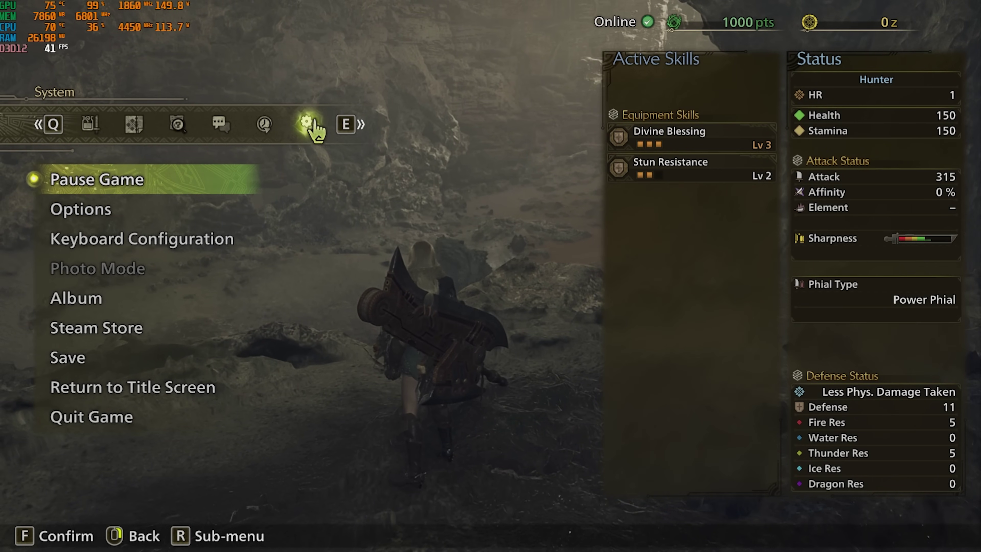
{"action": "left_click", "coordinate": [132, 210]}
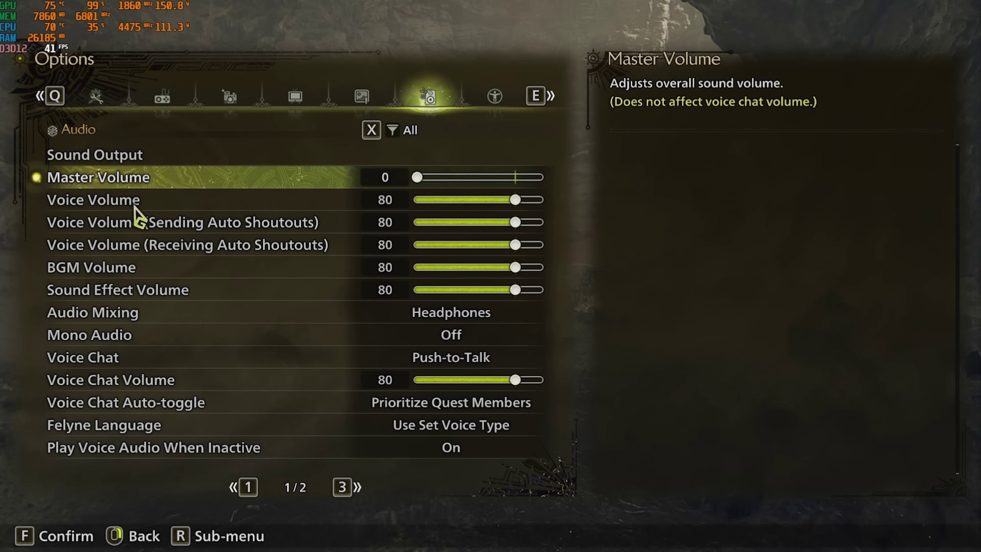
{"action": "left_click", "coordinate": [296, 100]}
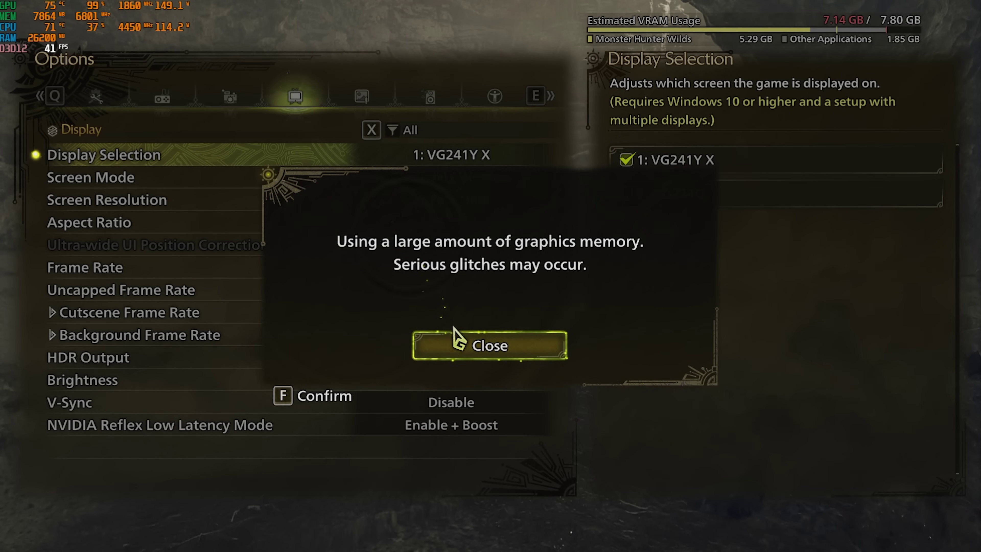
{"action": "left_click", "coordinate": [511, 357]}
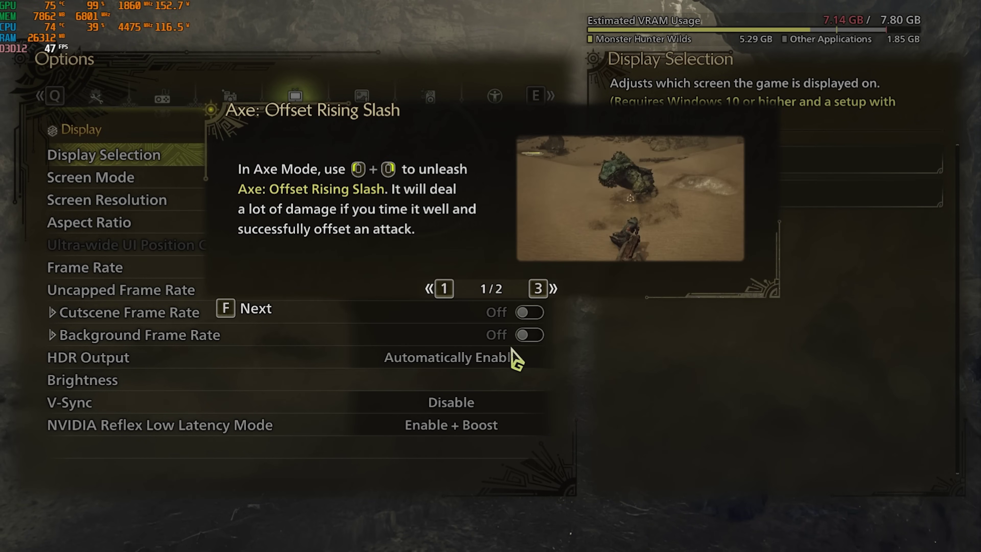
- Dismiss the weapon tutorial pages and check the Screen Resolution options, keeping 1920 x 1080
{"action": "key", "text": "f"}
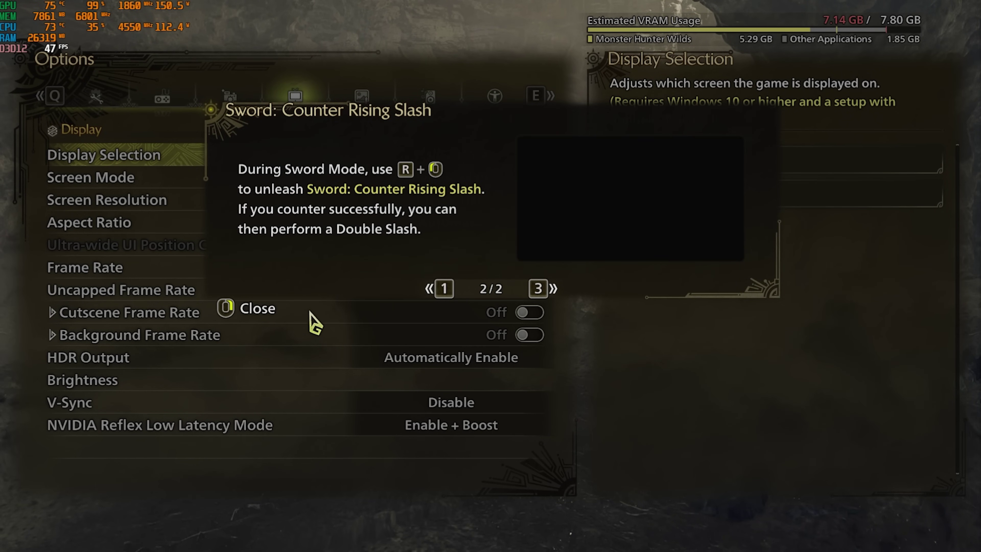
{"action": "right_click", "coordinate": [234, 166]}
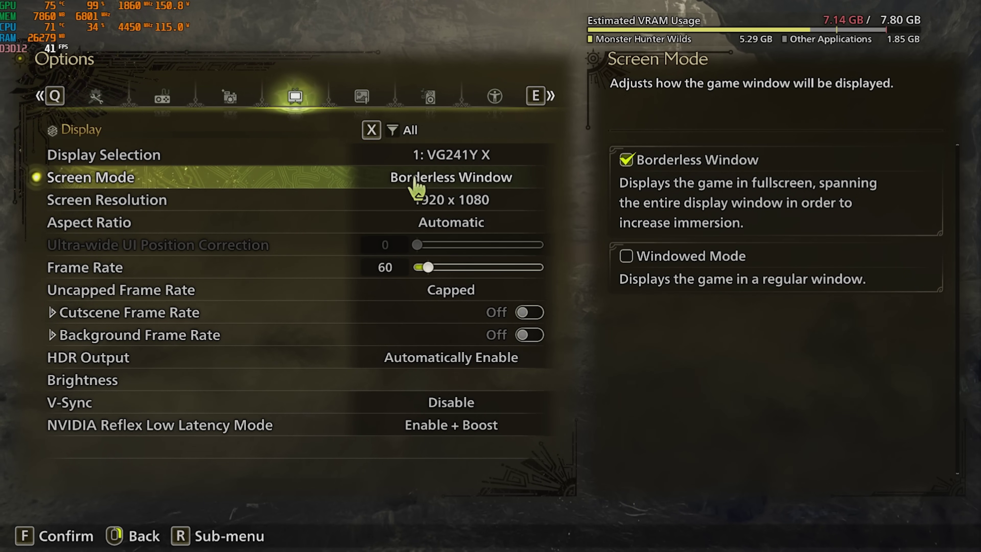
{"action": "left_click", "coordinate": [486, 200]}
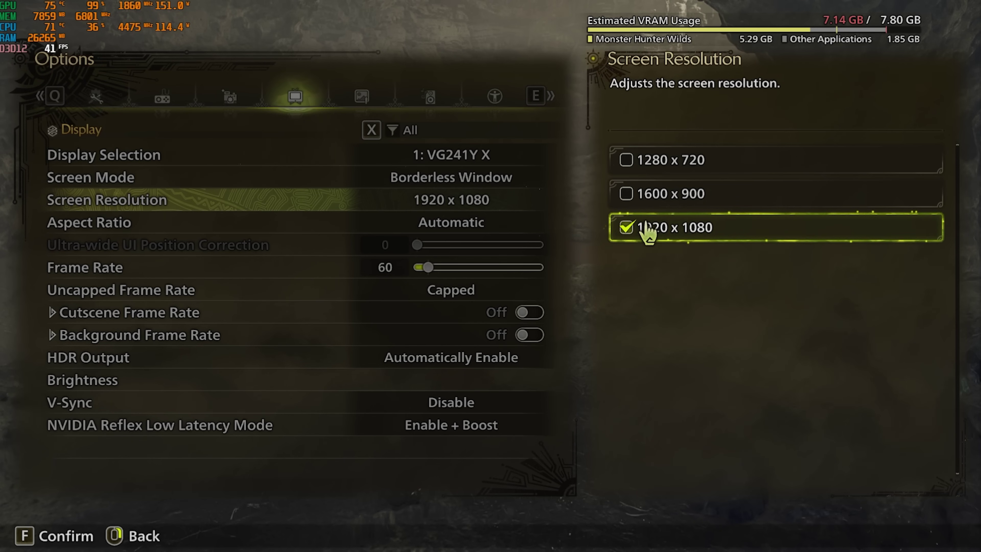
{"action": "right_click", "coordinate": [692, 152]}
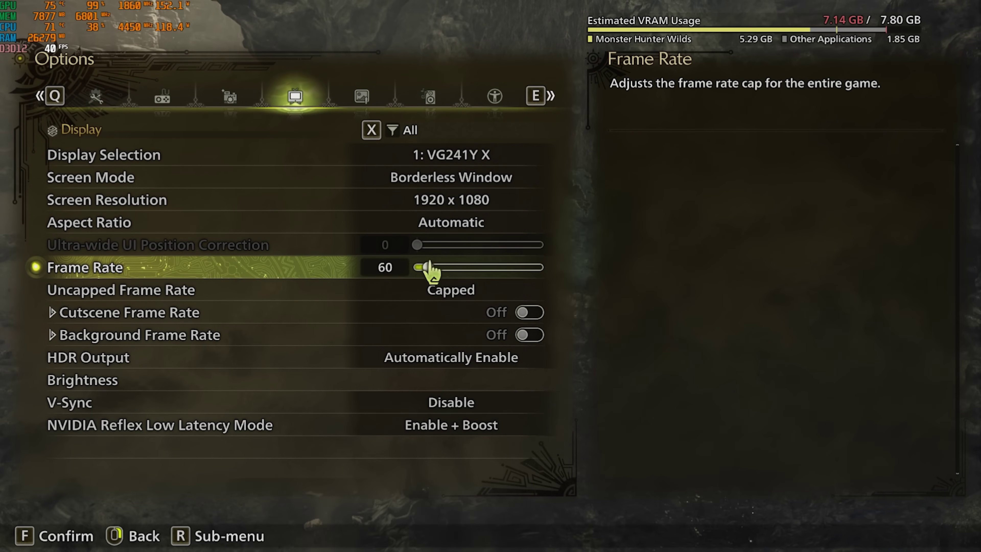
- Raise the Frame Rate cap to 360 and set Uncapped Frame Rate to Uncapped
{"action": "left_click_drag", "start_coordinate": [428, 266], "coordinate": [510, 271]}
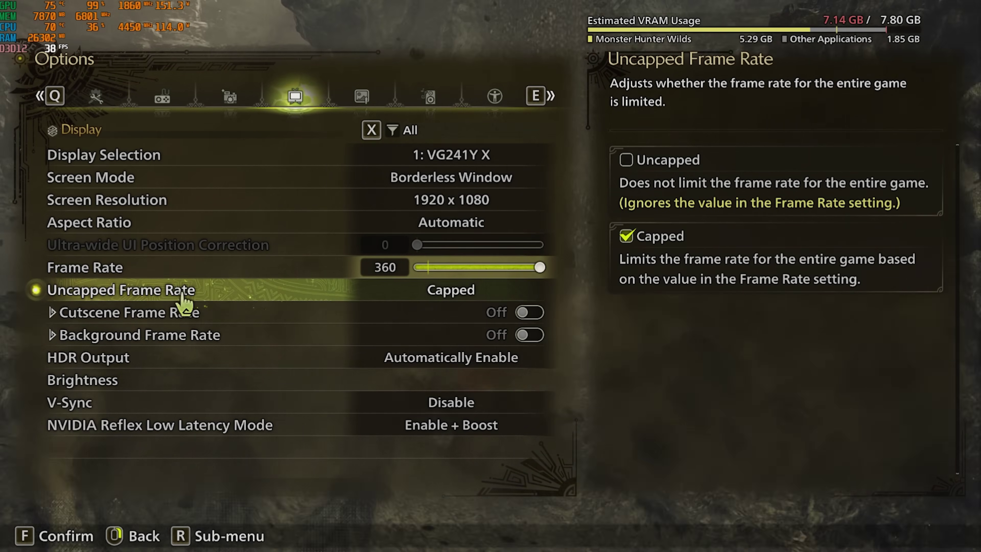
{"action": "left_click", "coordinate": [286, 297]}
{"action": "left_click", "coordinate": [645, 178]}
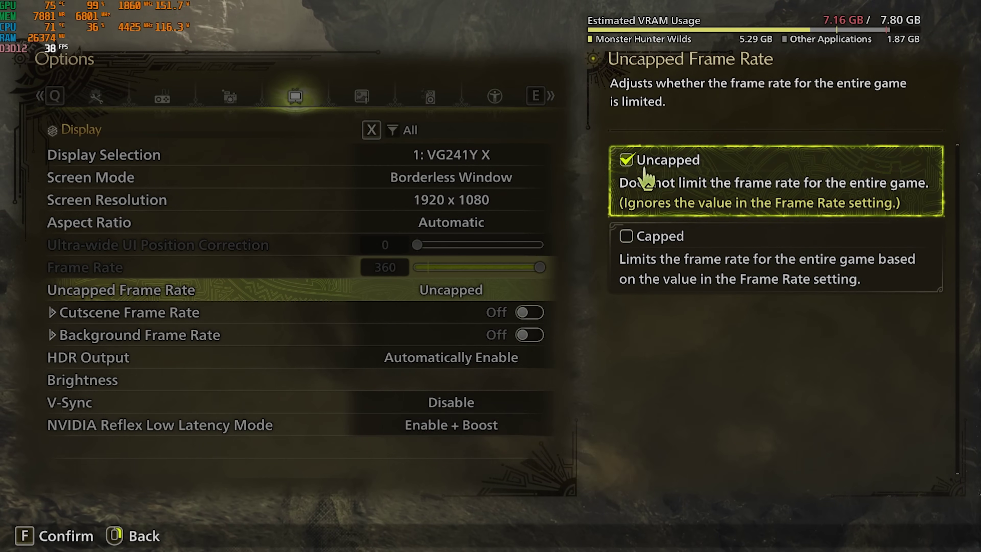
{"action": "right_click", "coordinate": [336, 307]}
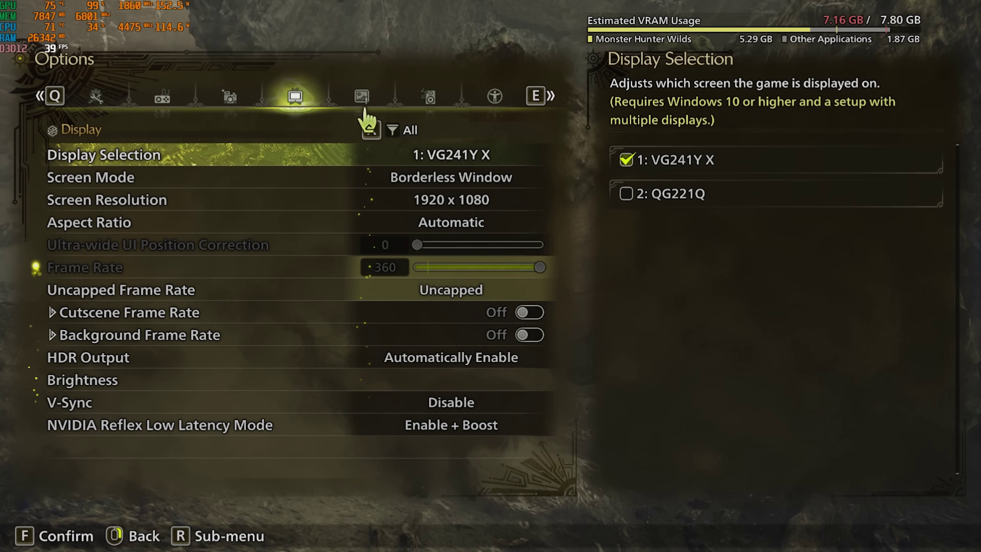
- Open the Graphics page of the options and set Upscaling Mode to Balanced
{"action": "left_click", "coordinate": [360, 102]}
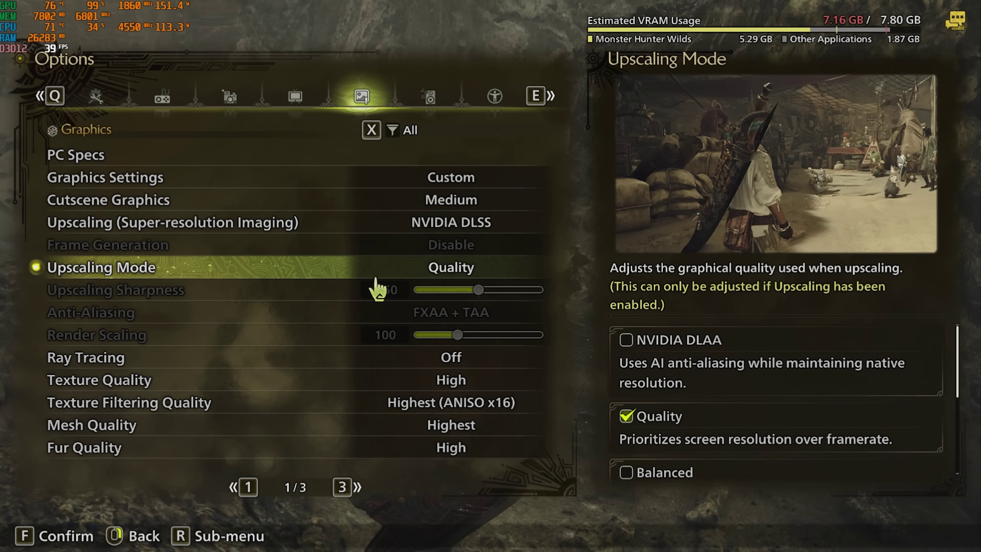
{"action": "left_click", "coordinate": [503, 277]}
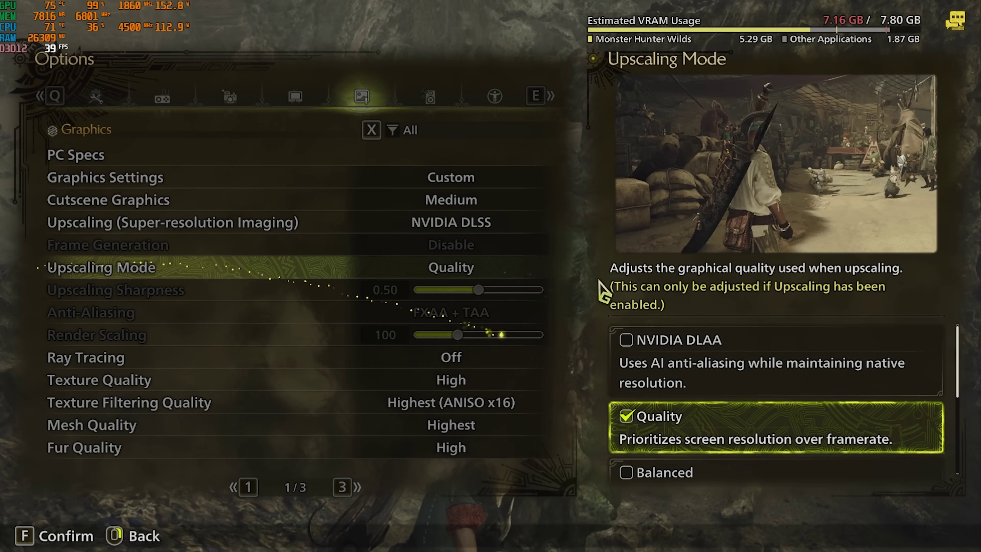
{"action": "scroll", "coordinate": [624, 387], "scroll_direction": "down", "scroll_amount": 2}
{"action": "scroll", "coordinate": [678, 350], "scroll_direction": "up", "scroll_amount": 1}
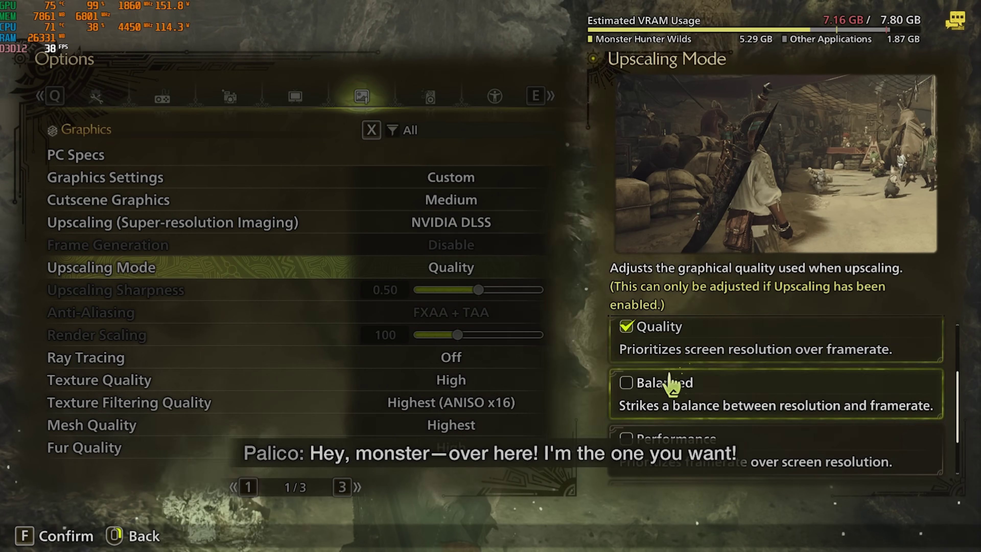
{"action": "left_click", "coordinate": [666, 371]}
{"action": "scroll", "coordinate": [666, 371], "scroll_direction": "up", "scroll_amount": 1}
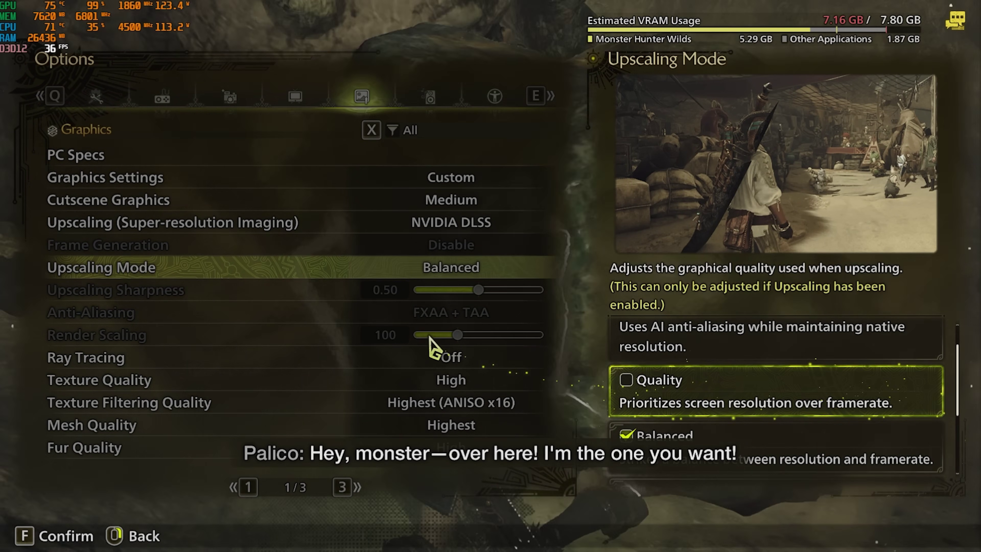
{"action": "right_click", "coordinate": [428, 336]}
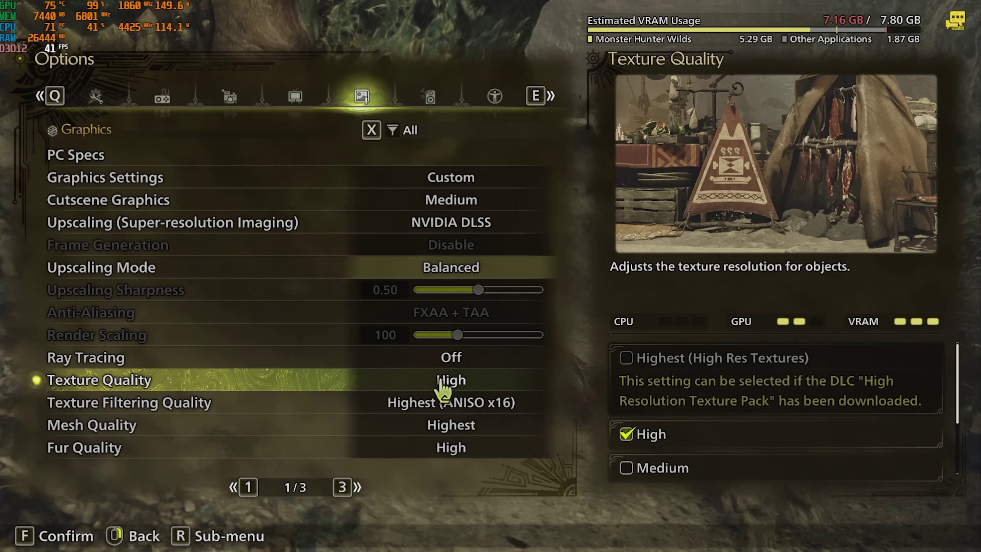
- Set Texture Quality to Medium, accepting the memory warning, and set Texture Filtering Quality to Lowest (Bilinear)
{"action": "left_click", "coordinate": [442, 388]}
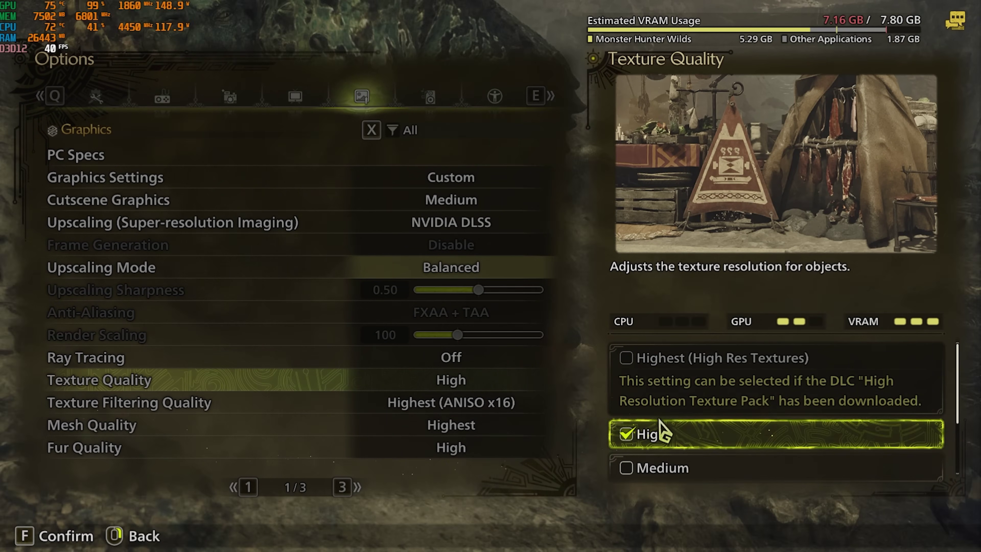
{"action": "scroll", "coordinate": [656, 432], "scroll_direction": "down", "scroll_amount": 1}
{"action": "left_click", "coordinate": [689, 432]}
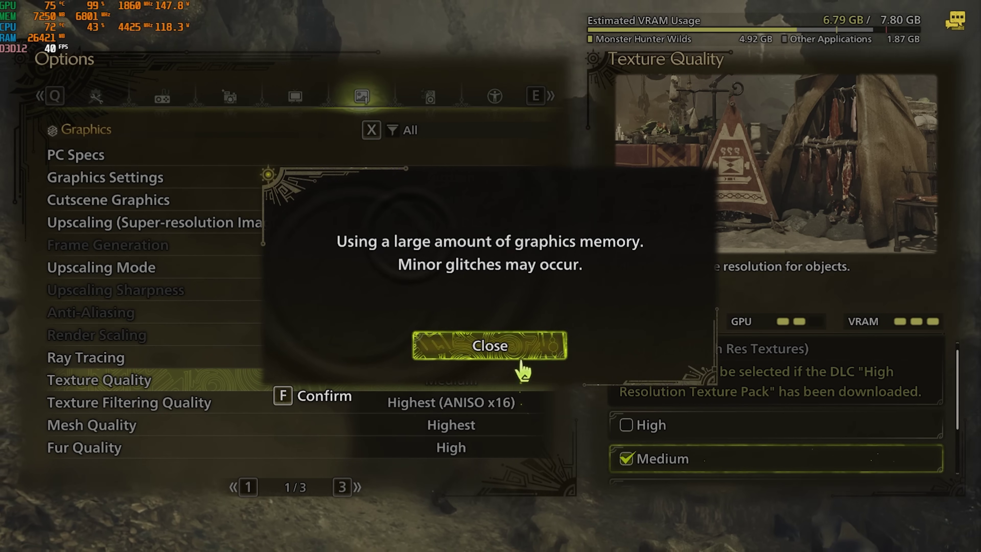
{"action": "left_click", "coordinate": [514, 347]}
{"action": "left_click", "coordinate": [479, 404]}
{"action": "scroll", "coordinate": [700, 430], "scroll_direction": "down", "scroll_amount": 2}
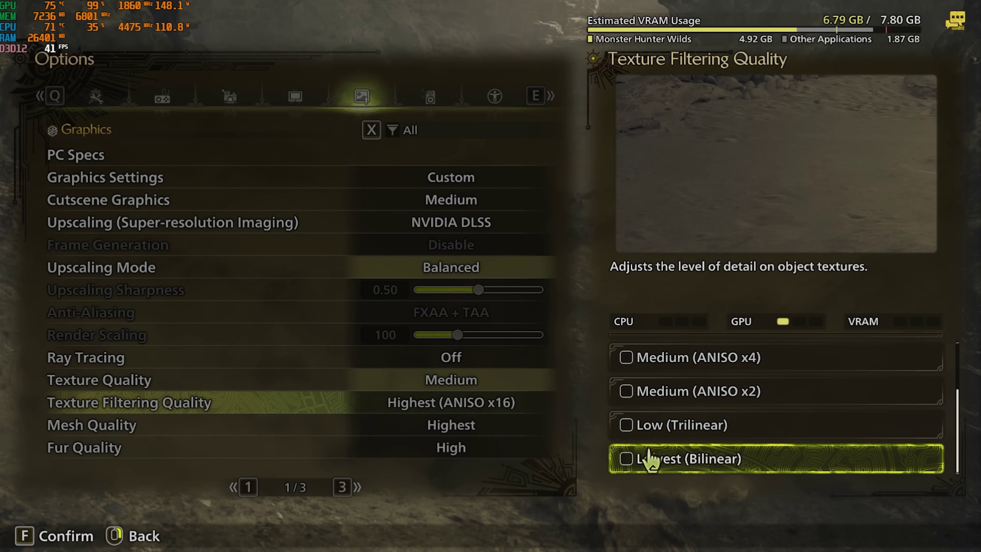
{"action": "right_click", "coordinate": [444, 435]}
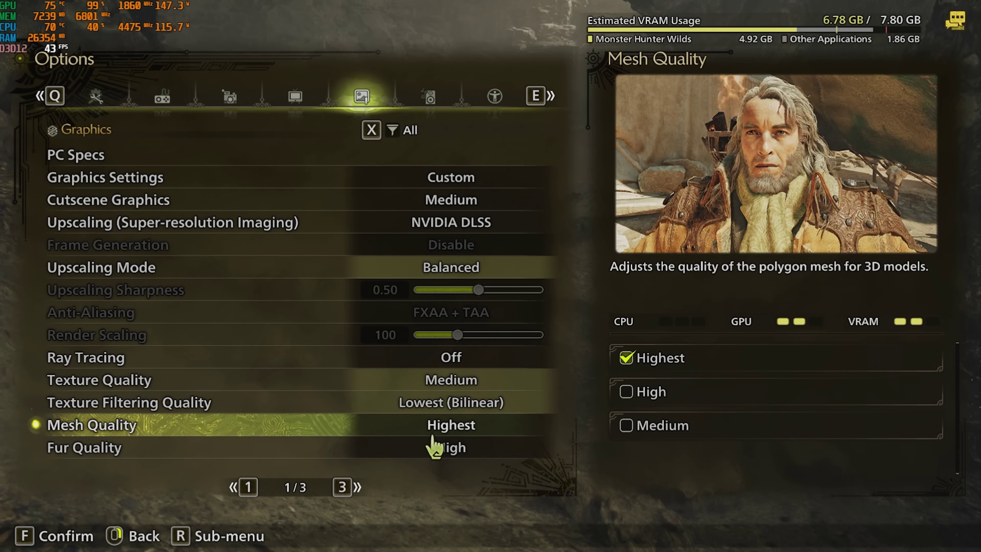
- Set Mesh Quality to Medium and Fur Quality to Low
{"action": "left_click", "coordinate": [357, 426]}
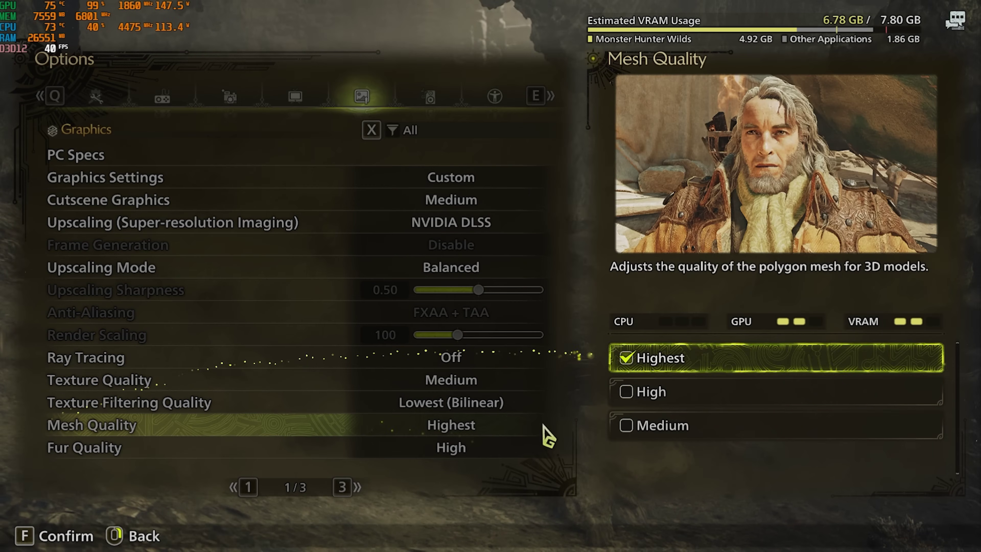
{"action": "left_click", "coordinate": [628, 427]}
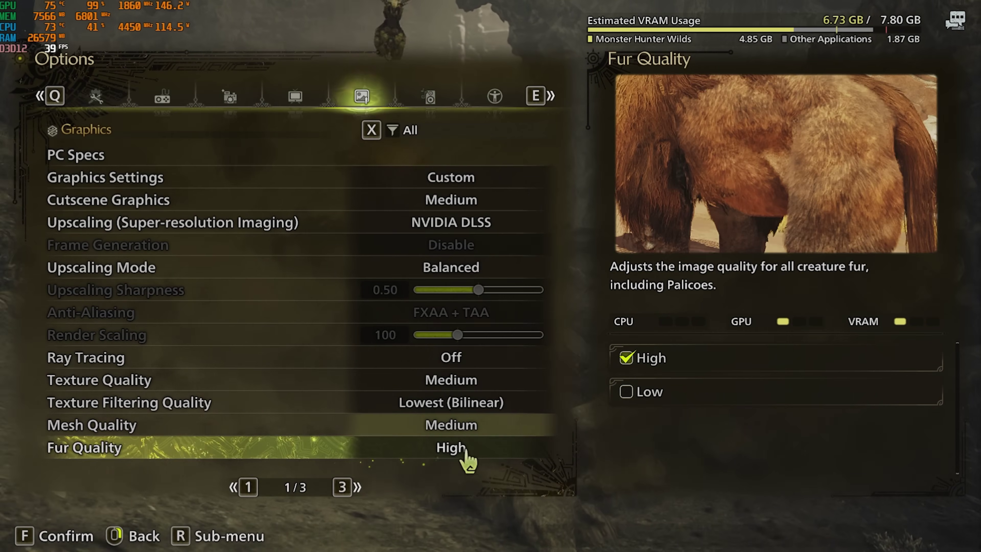
{"action": "left_click", "coordinate": [467, 451]}
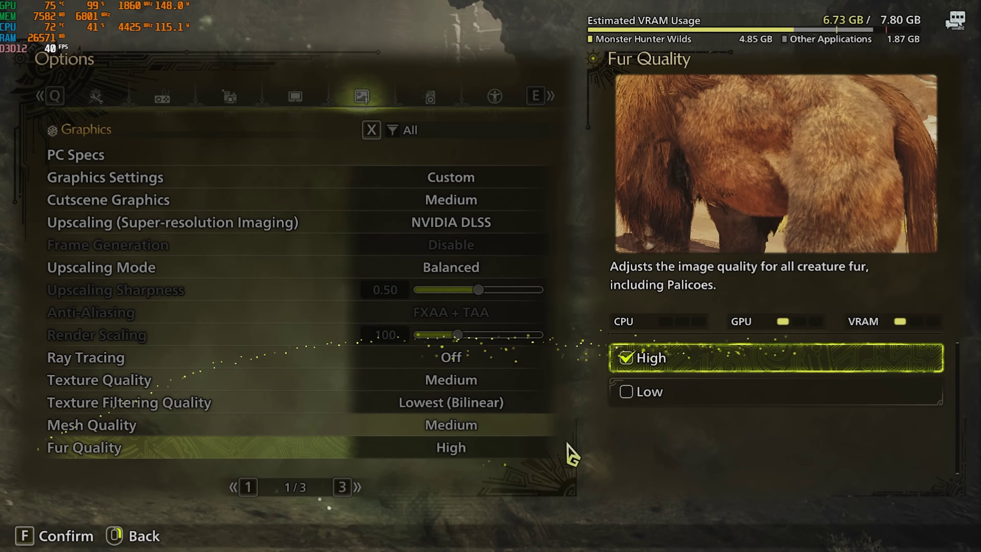
{"action": "left_click", "coordinate": [642, 398]}
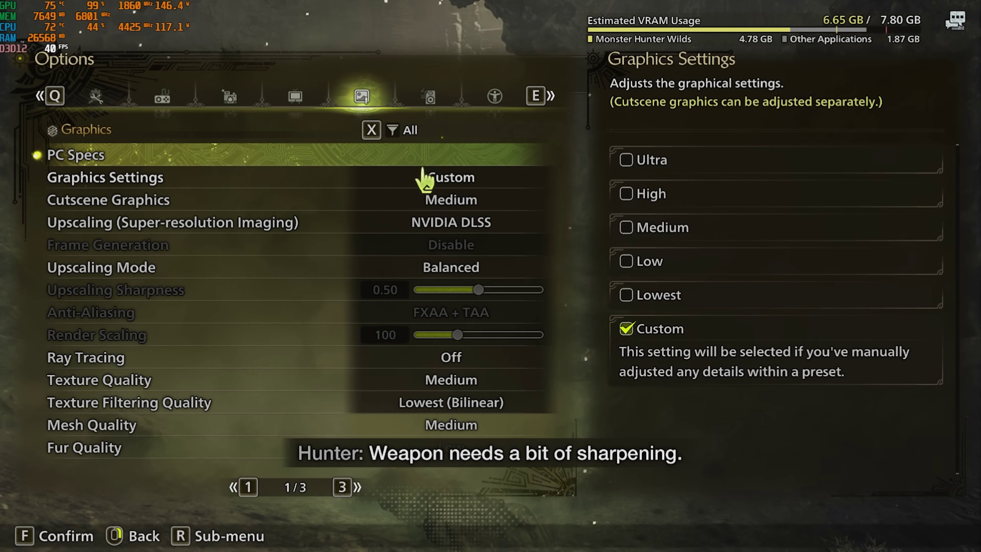
- Go to the second page of Graphics options and set Sky/Cloud Quality to Lowest
{"action": "left_click", "coordinate": [341, 488]}
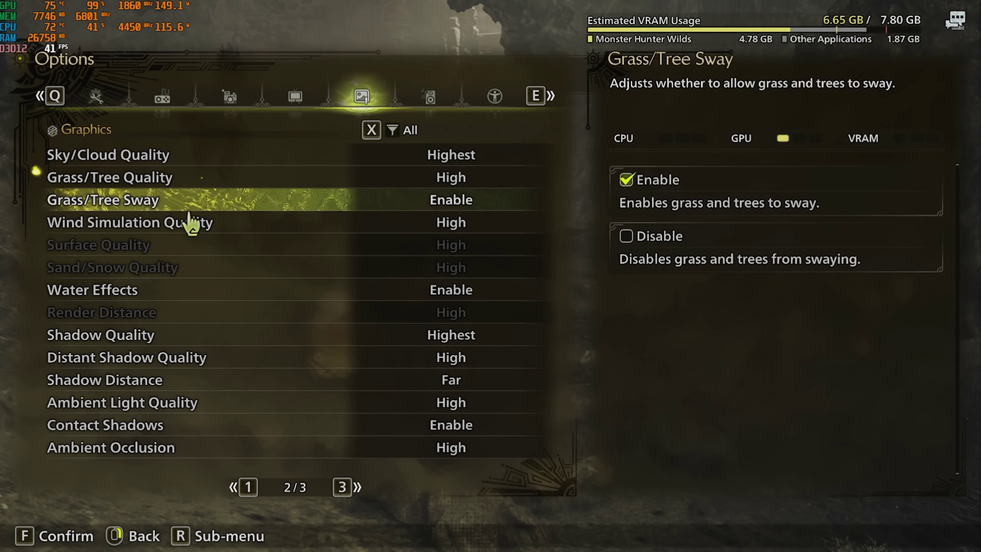
{"action": "left_click", "coordinate": [445, 155]}
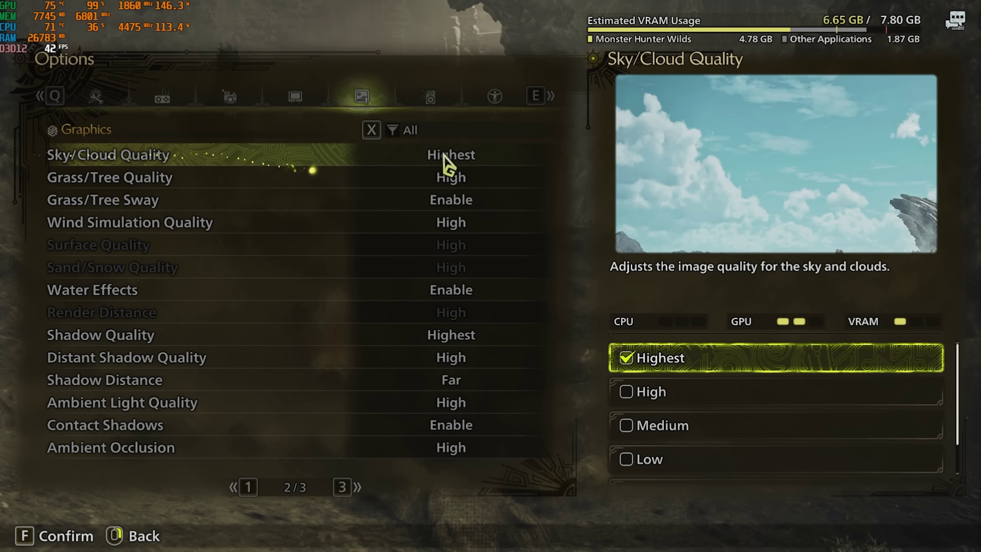
{"action": "left_click", "coordinate": [658, 459]}
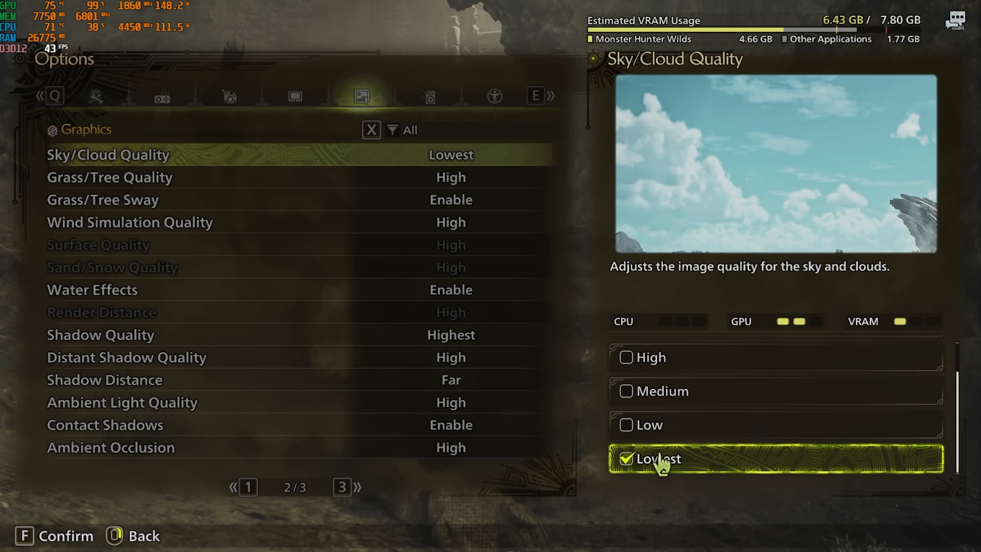
{"action": "right_click", "coordinate": [463, 325]}
- Set Grass/Tree Quality to Medium and Grass/Tree Sway to Disable
{"action": "left_click", "coordinate": [530, 188]}
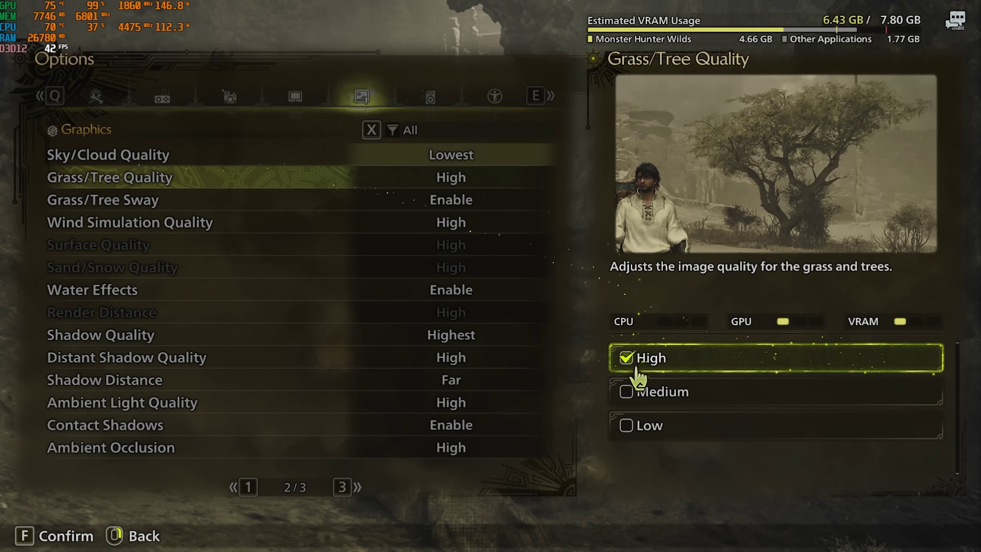
{"action": "left_click", "coordinate": [642, 391]}
{"action": "right_click", "coordinate": [457, 332]}
{"action": "left_click", "coordinate": [463, 205]}
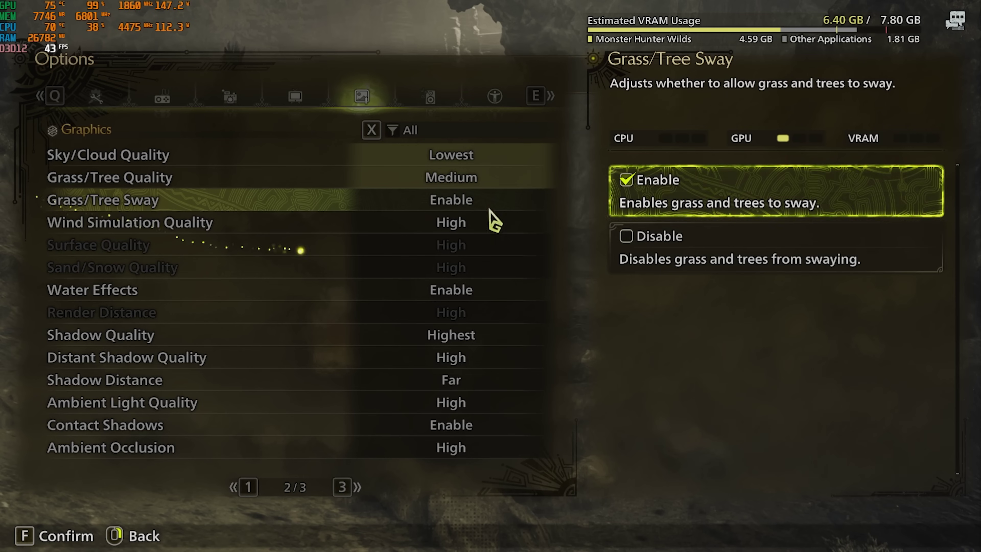
{"action": "left_click", "coordinate": [641, 271]}
{"action": "right_click", "coordinate": [448, 244]}
- Set Wind Simulation Quality to Low and Water Effects to Disable
{"action": "left_click", "coordinate": [459, 229]}
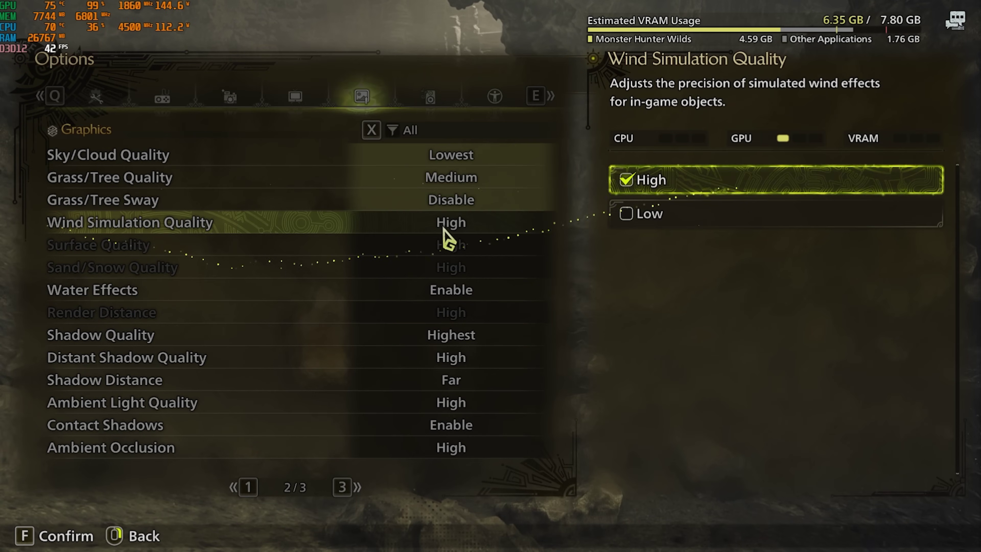
{"action": "left_click", "coordinate": [616, 218]}
{"action": "right_click", "coordinate": [461, 270]}
{"action": "left_click", "coordinate": [380, 290]}
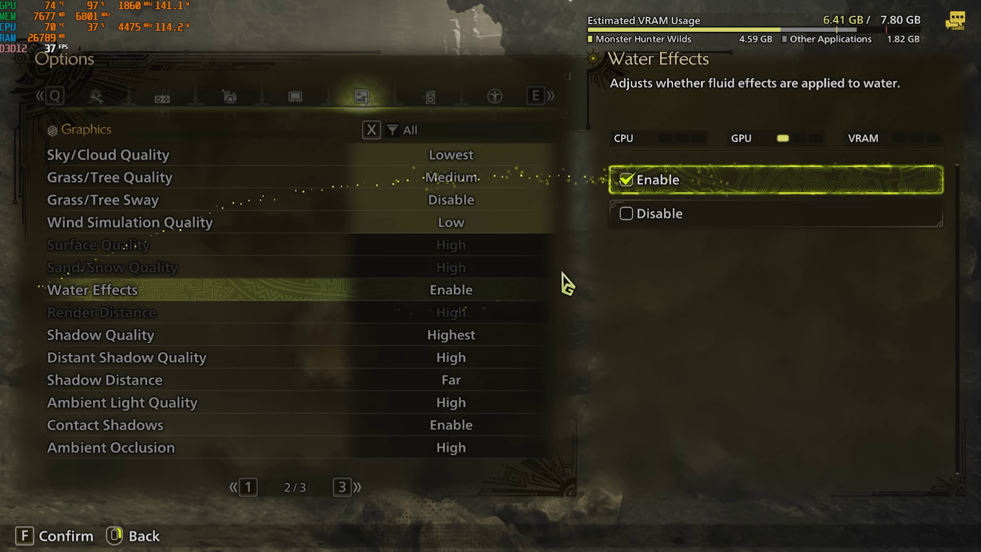
{"action": "left_click", "coordinate": [622, 217]}
{"action": "right_click", "coordinate": [555, 269]}
- Set Shadow Quality to Lowest and Distant Shadow Quality to Low
{"action": "left_click", "coordinate": [483, 335]}
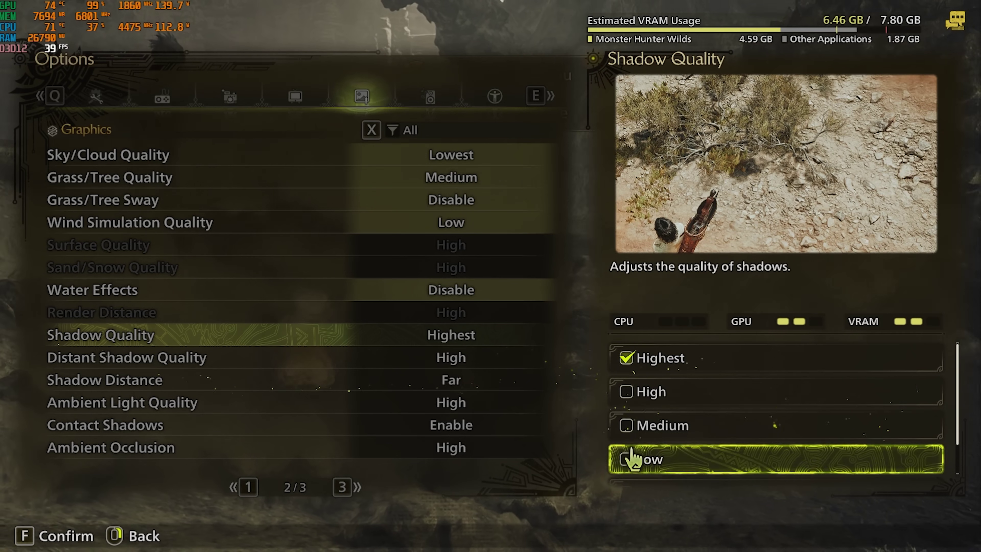
{"action": "scroll", "coordinate": [649, 431], "scroll_direction": "down", "scroll_amount": 1}
{"action": "left_click", "coordinate": [628, 461]}
{"action": "right_click", "coordinate": [631, 470]}
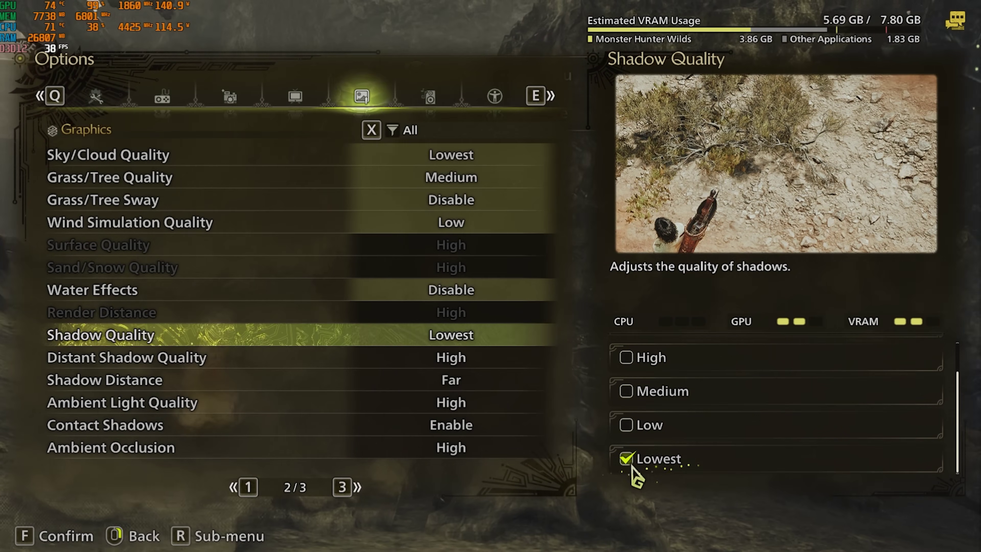
{"action": "left_click", "coordinate": [469, 361]}
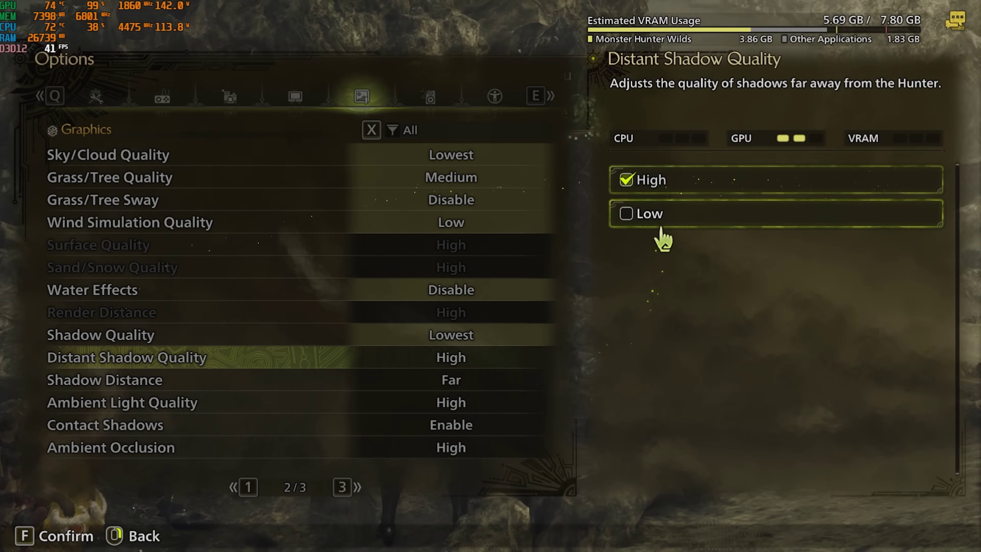
{"action": "left_click", "coordinate": [656, 220]}
{"action": "right_click", "coordinate": [589, 321]}
- Set Shadow Distance to Near and Ambient Light Quality to Low
{"action": "left_click", "coordinate": [449, 388]}
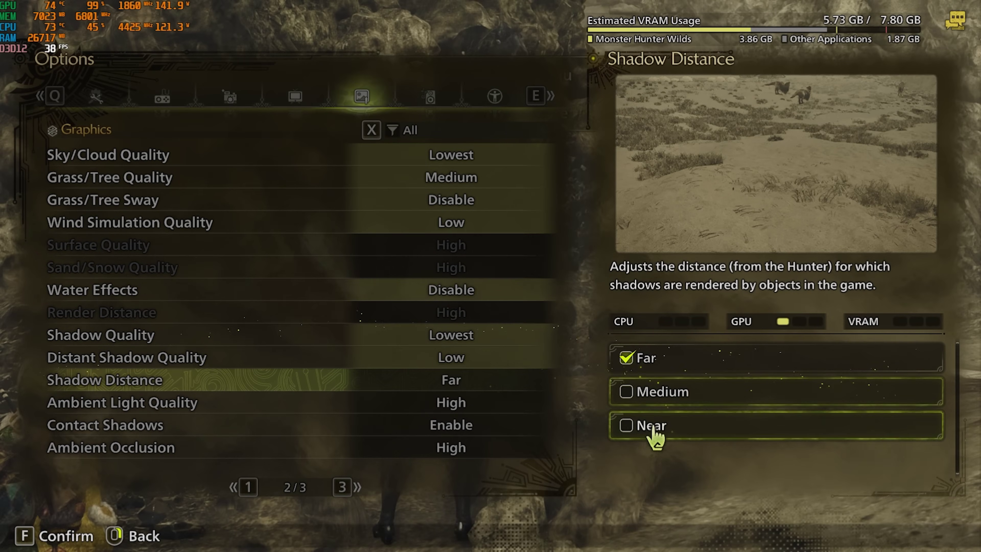
{"action": "right_click", "coordinate": [520, 415]}
{"action": "left_click", "coordinate": [523, 400]}
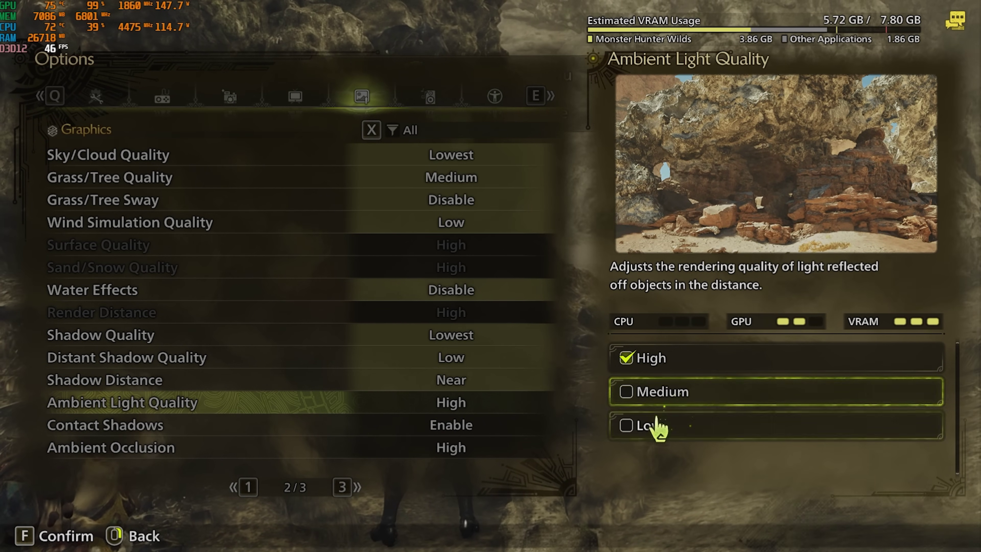
{"action": "left_click", "coordinate": [656, 429]}
{"action": "right_click", "coordinate": [446, 425]}
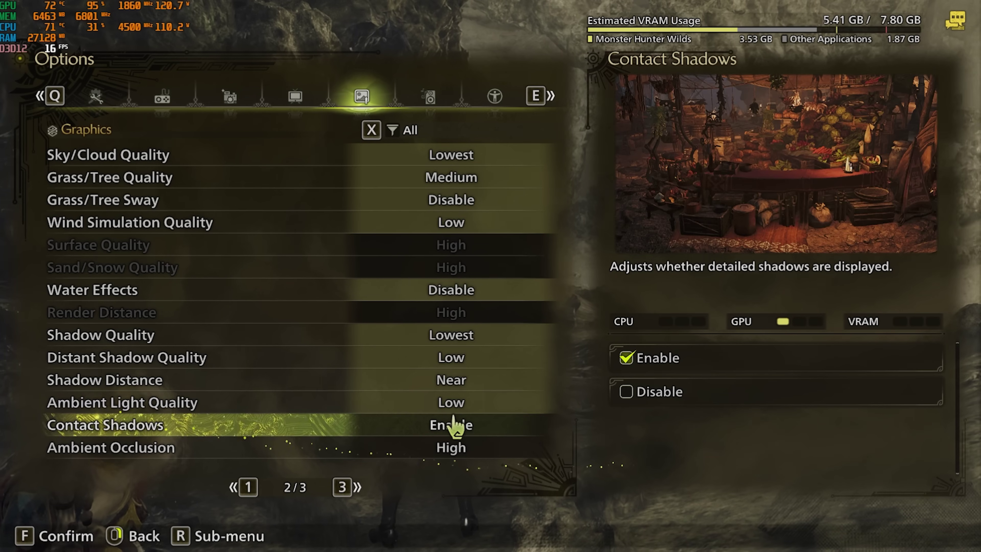
{"action": "left_click", "coordinate": [456, 425]}
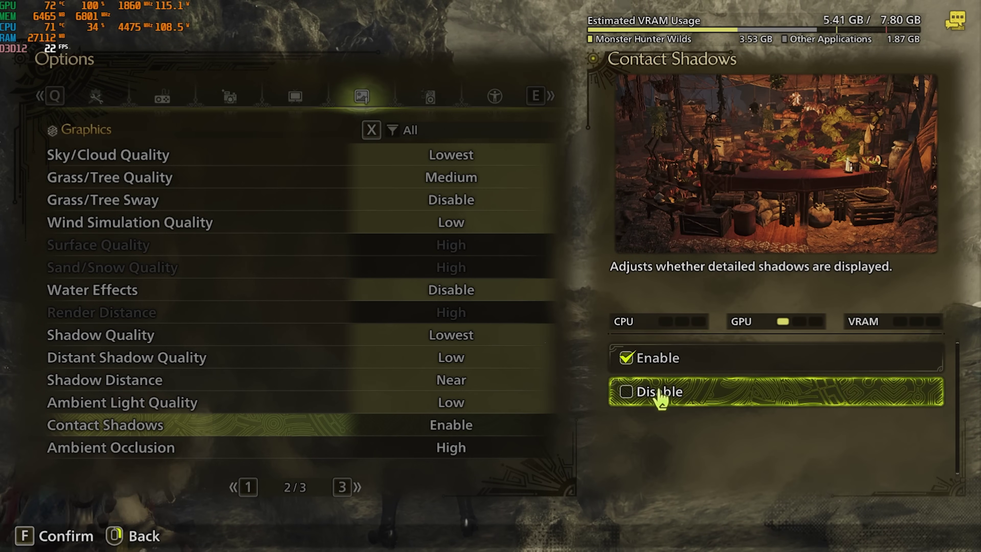
{"action": "left_click", "coordinate": [659, 392]}
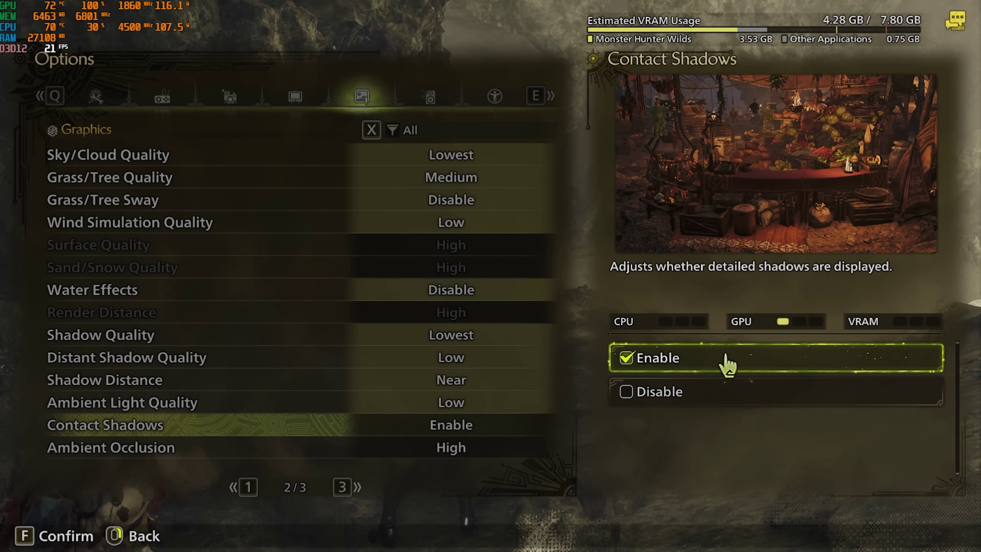
{"action": "right_click", "coordinate": [726, 361]}
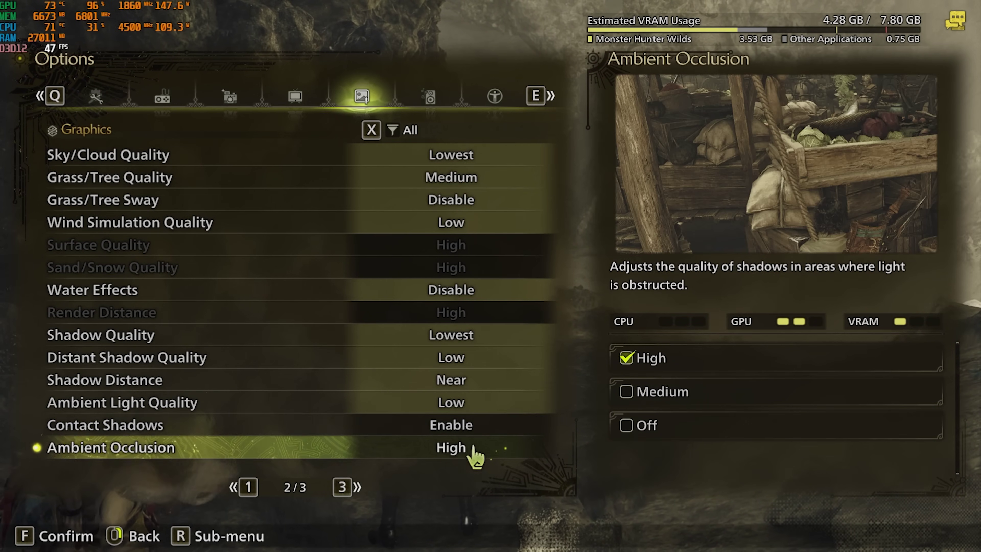
- Set Ambient Occlusion to Off and Bloom to Low
{"action": "left_click", "coordinate": [469, 450]}
{"action": "left_click", "coordinate": [656, 436]}
{"action": "left_click", "coordinate": [342, 487]}
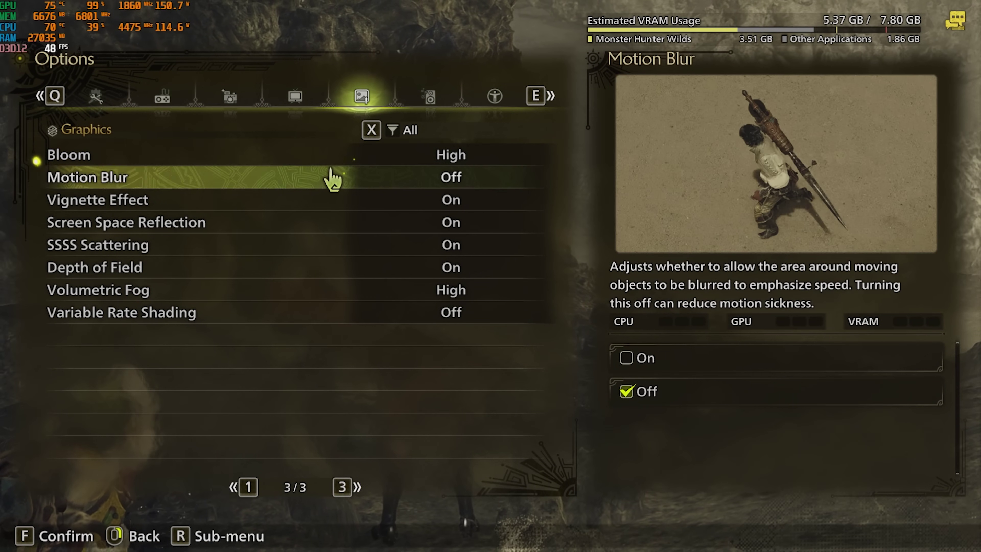
{"action": "left_click", "coordinate": [453, 158]}
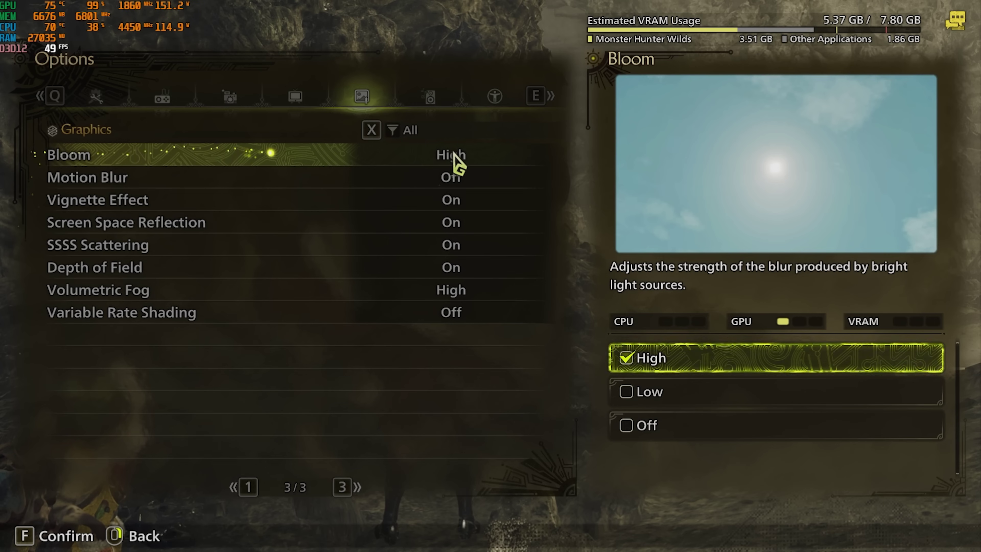
{"action": "left_click", "coordinate": [657, 394]}
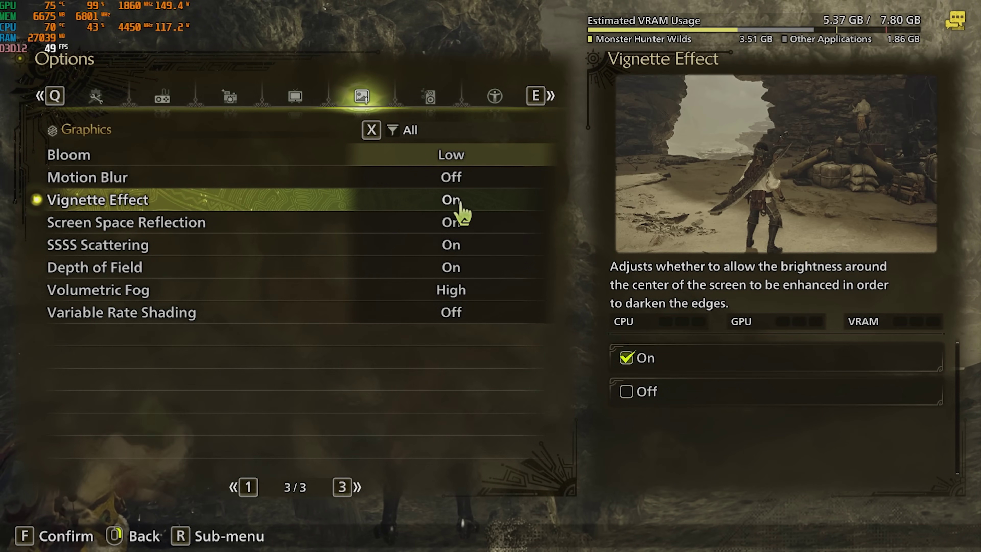
{"action": "left_click", "coordinate": [461, 204]}
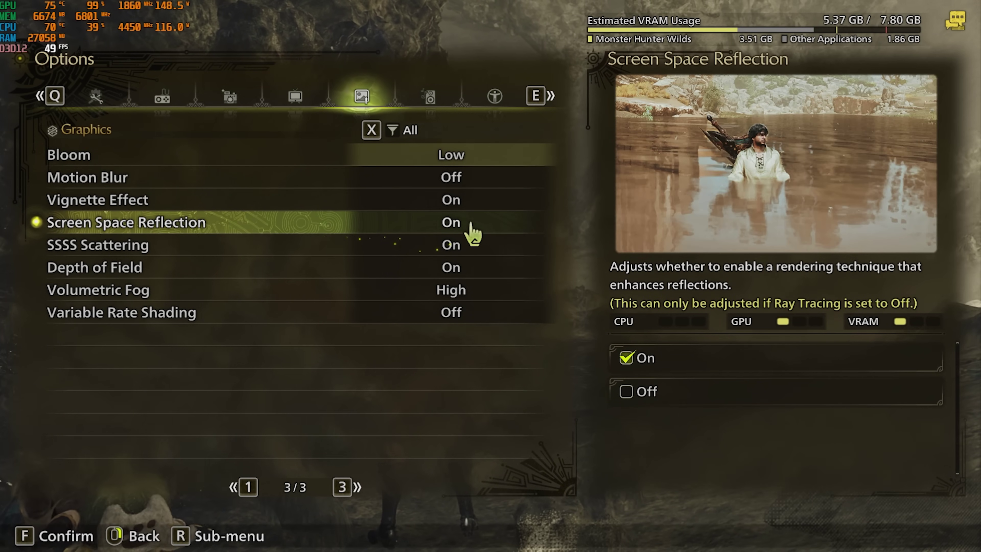
- Turn off Screen Space Reflection and SSSS Scattering
{"action": "left_click", "coordinate": [472, 232]}
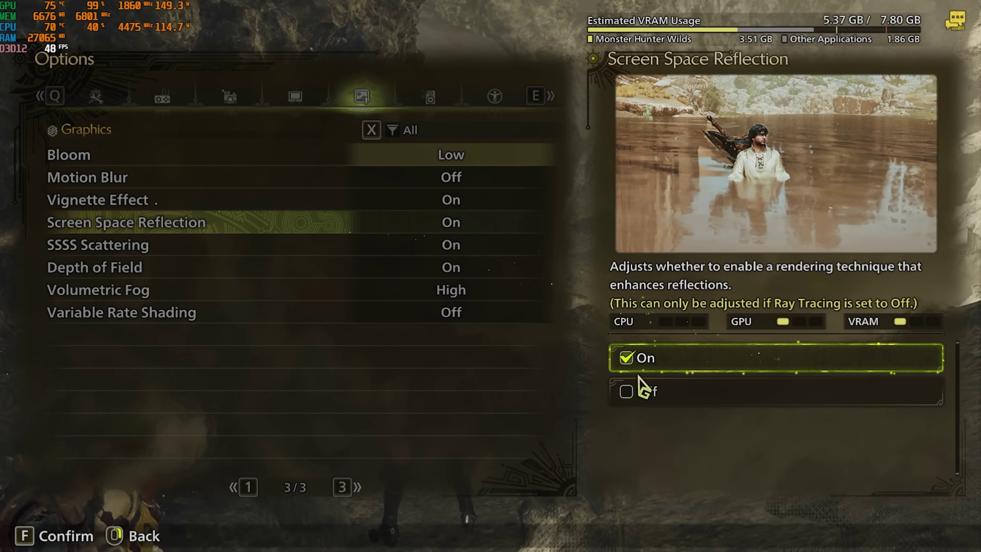
{"action": "left_click", "coordinate": [644, 390]}
{"action": "left_click", "coordinate": [479, 245]}
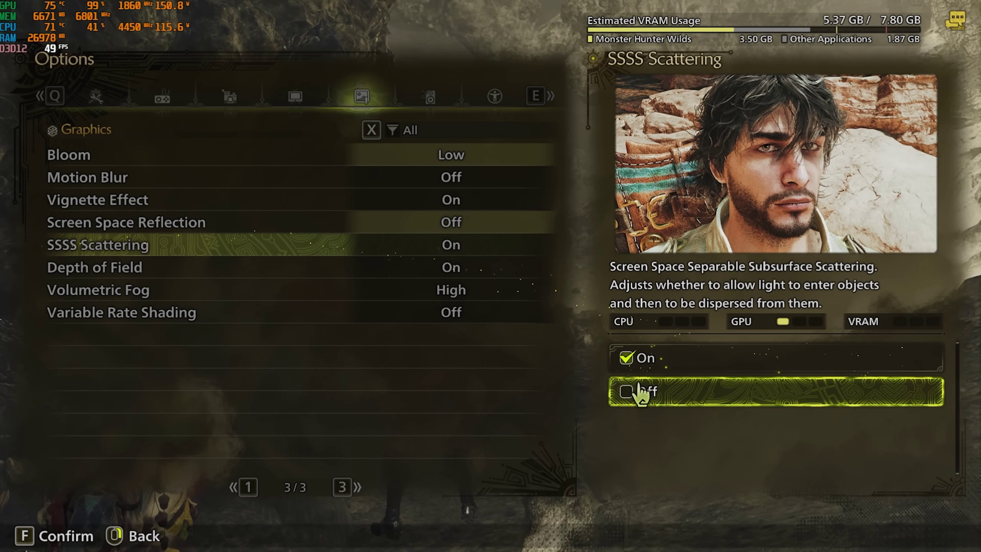
{"action": "left_click", "coordinate": [641, 392]}
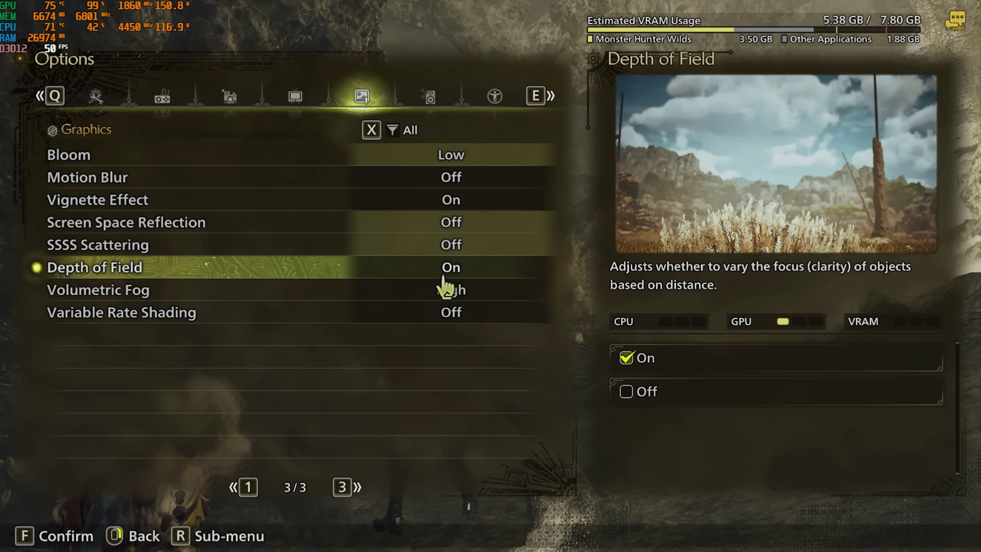
- Turn off Depth of Field and set Volumetric Fog to Low
{"action": "left_click", "coordinate": [443, 277]}
{"action": "left_click", "coordinate": [440, 309]}
{"action": "right_click", "coordinate": [448, 307]}
{"action": "left_click", "coordinate": [450, 296]}
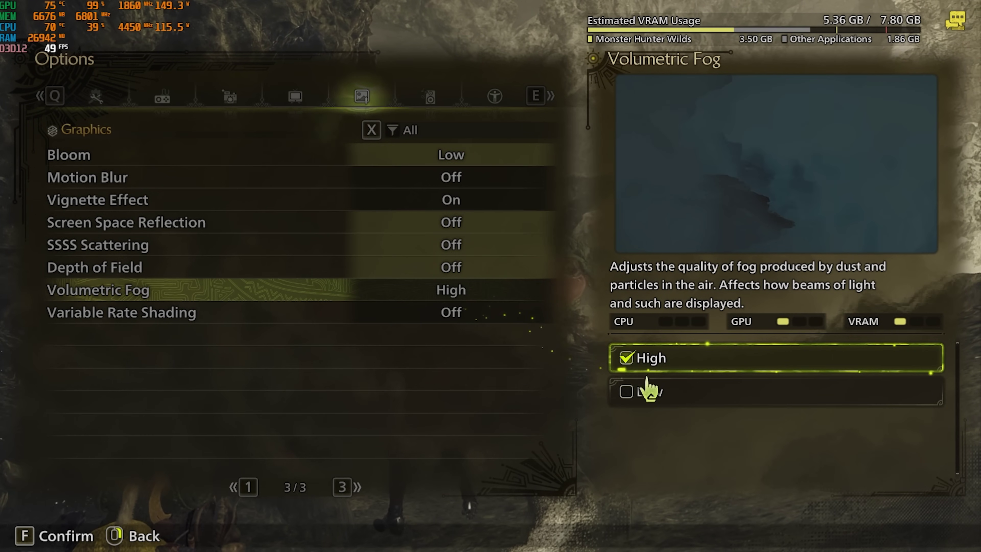
{"action": "right_click", "coordinate": [436, 384]}
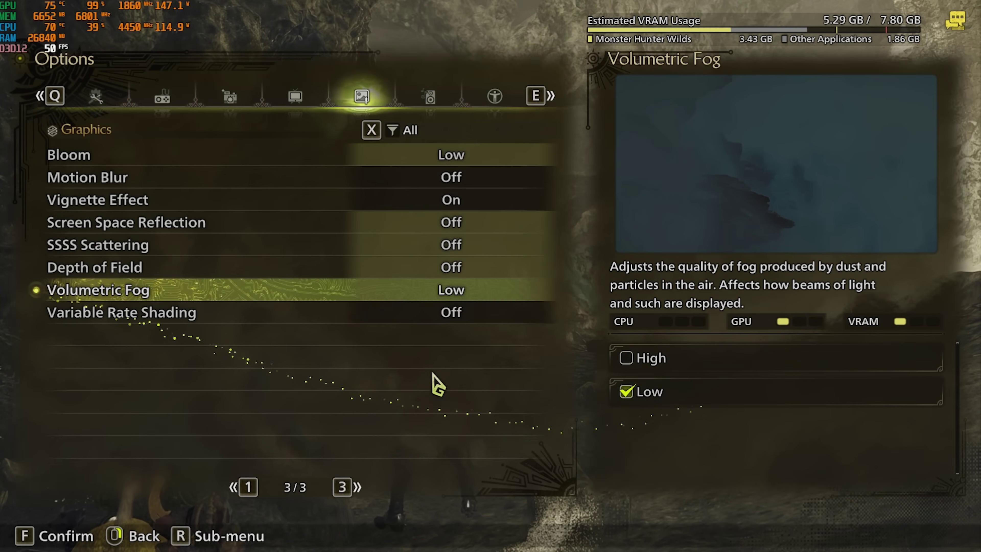
- Set Variable Rate Shading to Performance and leave the options to return to the game
{"action": "left_click", "coordinate": [181, 315]}
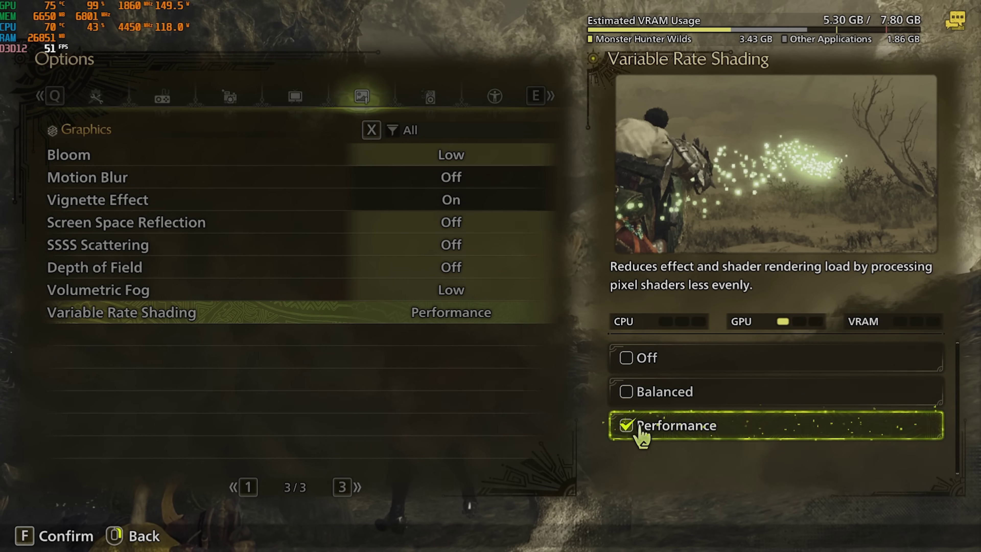
{"action": "left_click", "coordinate": [616, 432]}
{"action": "right_click", "coordinate": [506, 373]}
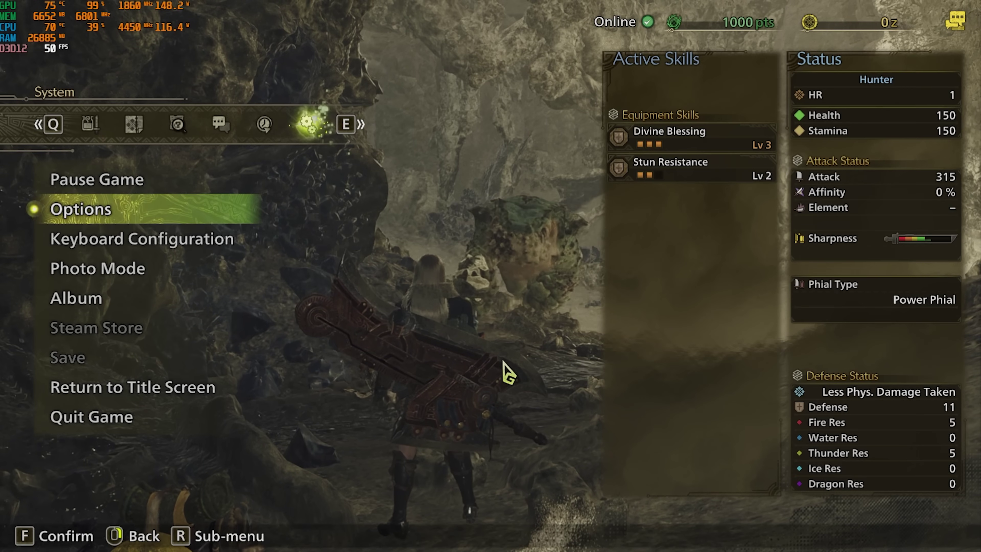
{"action": "right_click", "coordinate": [506, 373]}
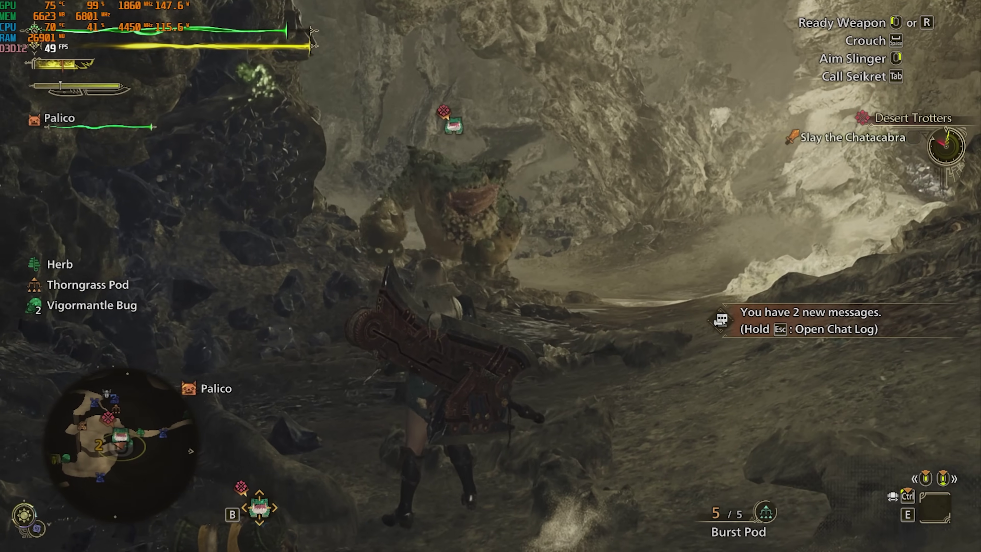